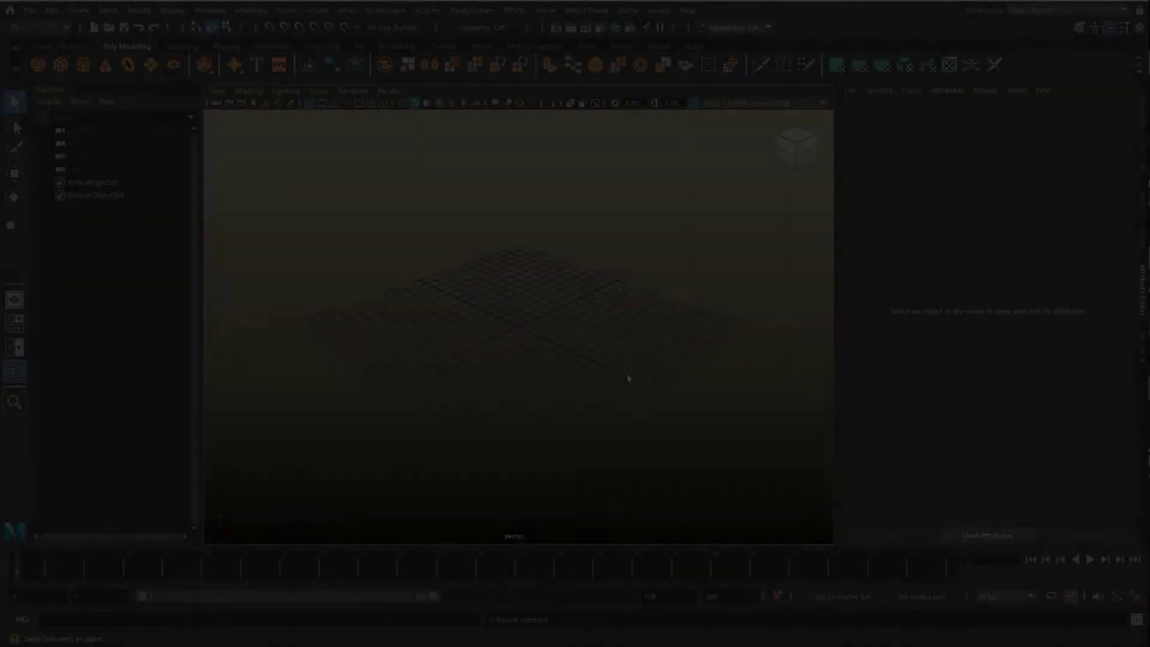
# - Add a default polygon torus at the grid centre from the shelf
pyautogui.scroll(2, 662, 376)
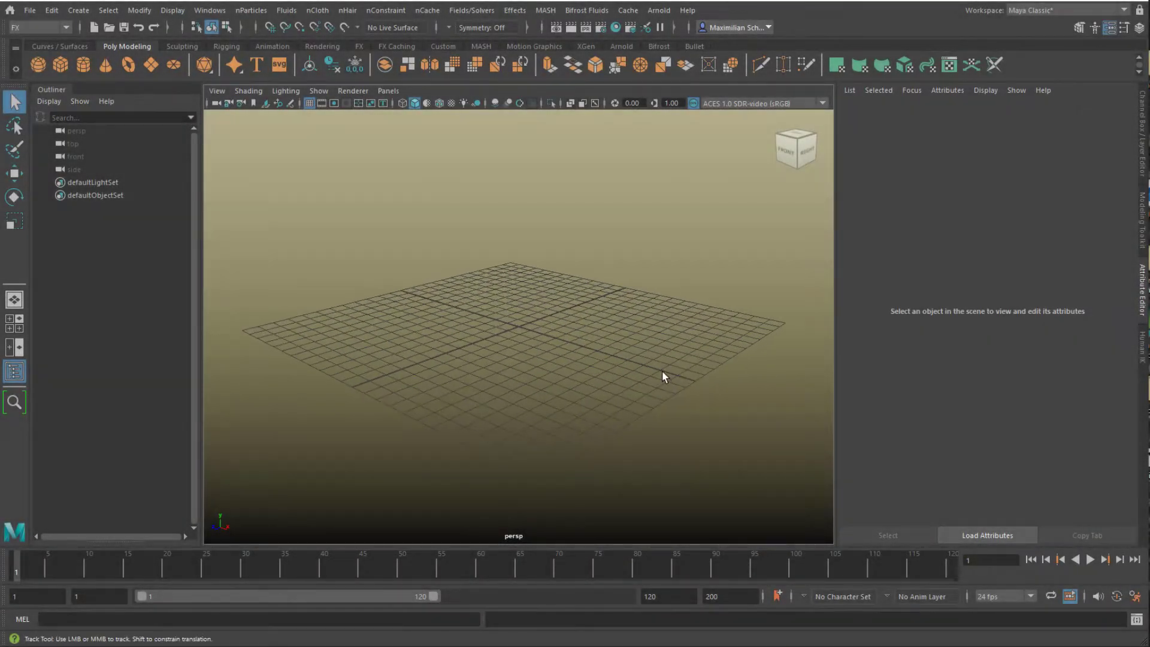
pyautogui.scroll(2, 664, 369)
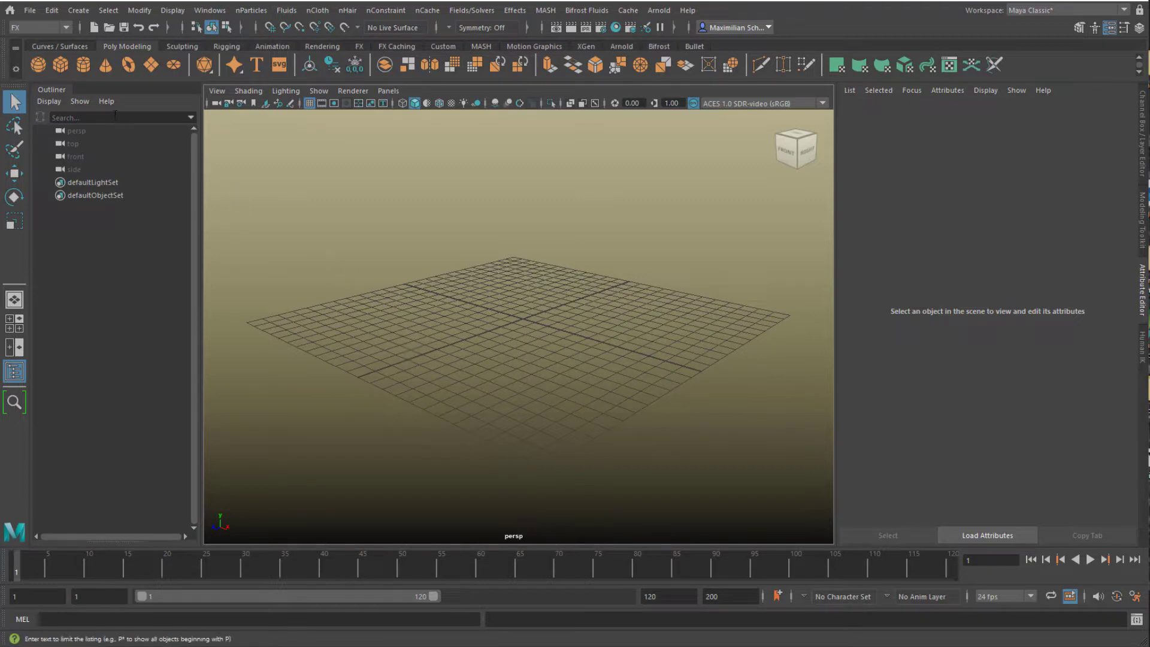
pyautogui.click(128, 70)
pyautogui.keyDown('alt'); pyautogui.moveTo(566, 392); pyautogui.dragTo(611, 380); pyautogui.keyUp('alt')
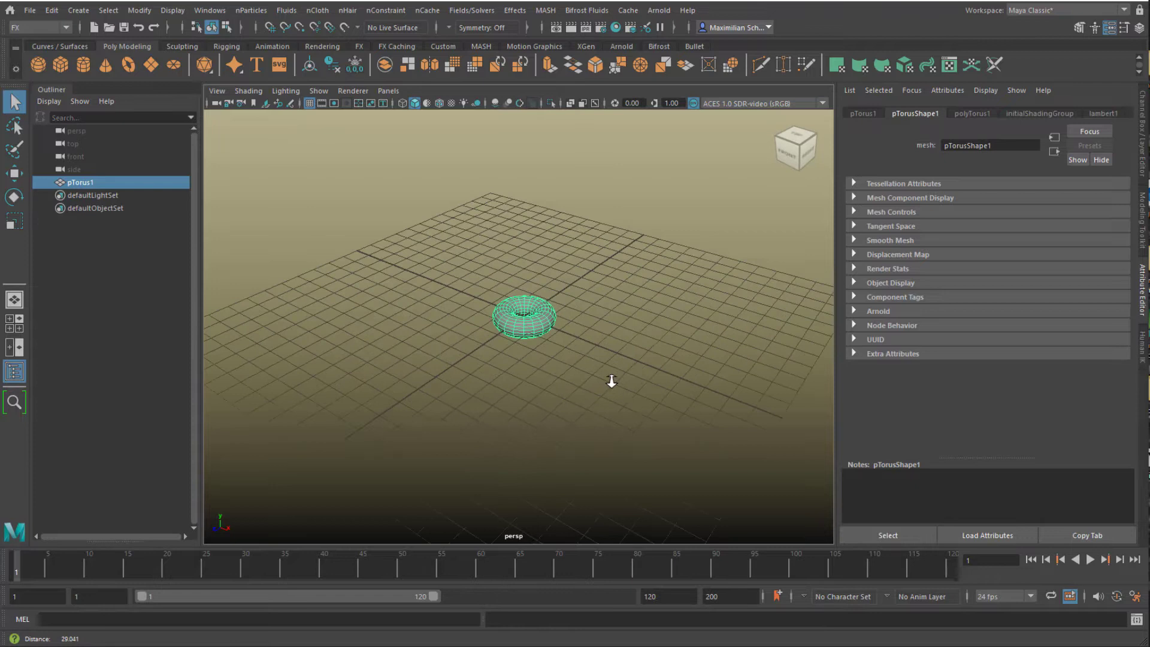
pyautogui.scroll(3, 544, 379)
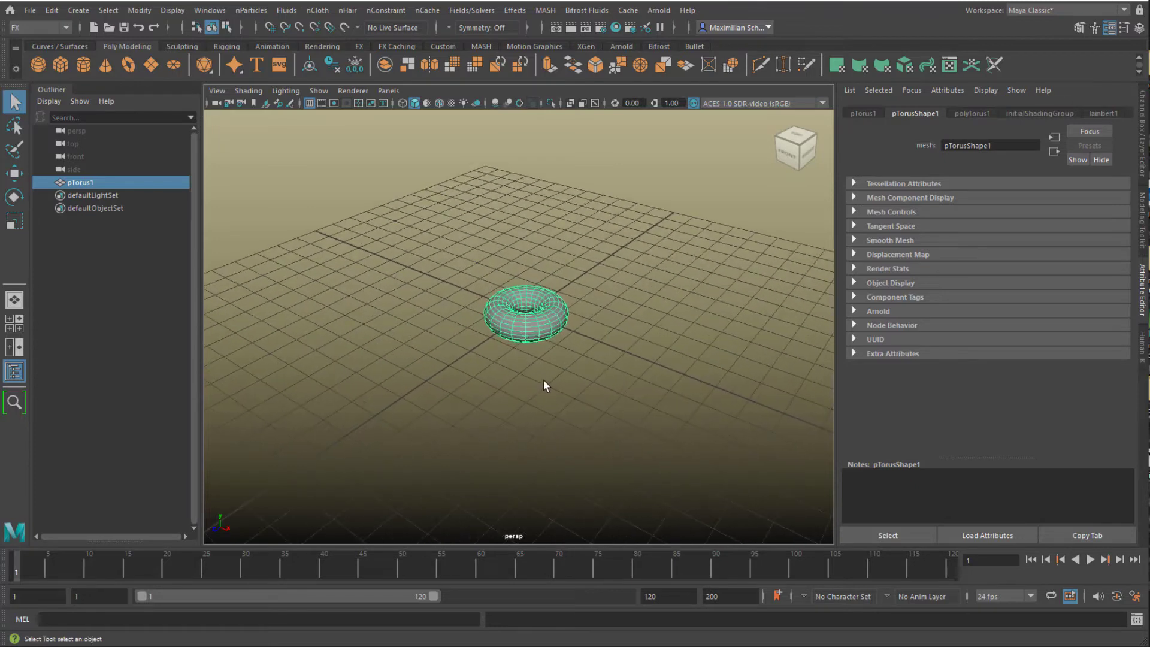
# - Show the polyTorus1 settings: radius 1, section radius 0.5, 20×20 subdivisions
pyautogui.click(862, 112)
pyautogui.click(918, 113)
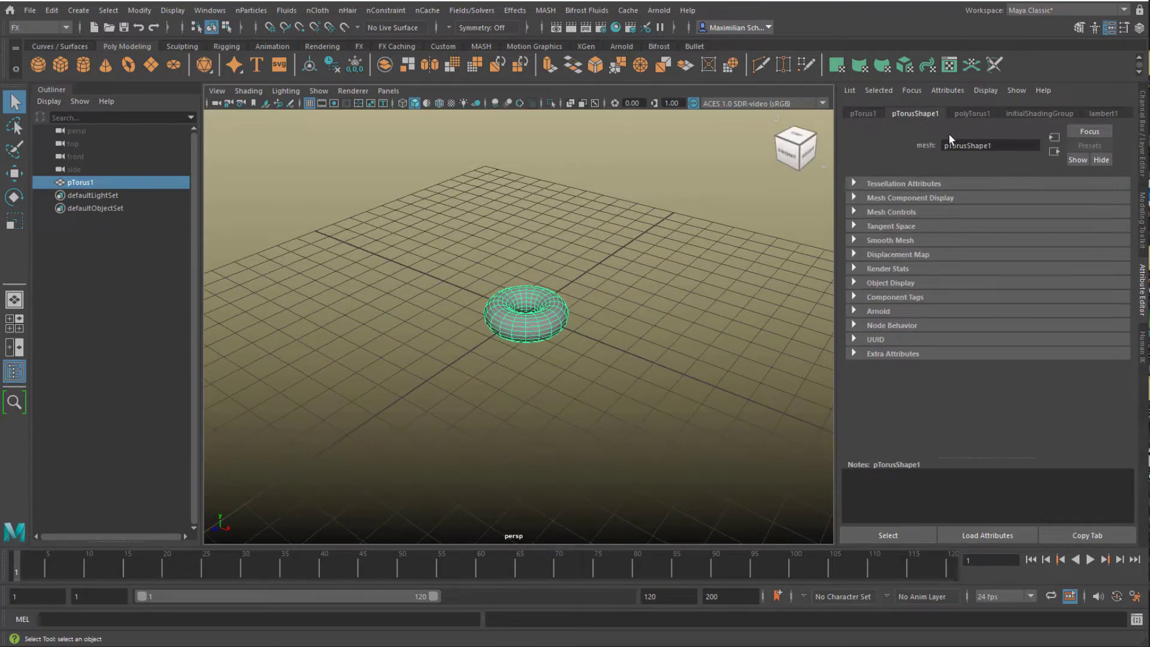
pyautogui.click(974, 114)
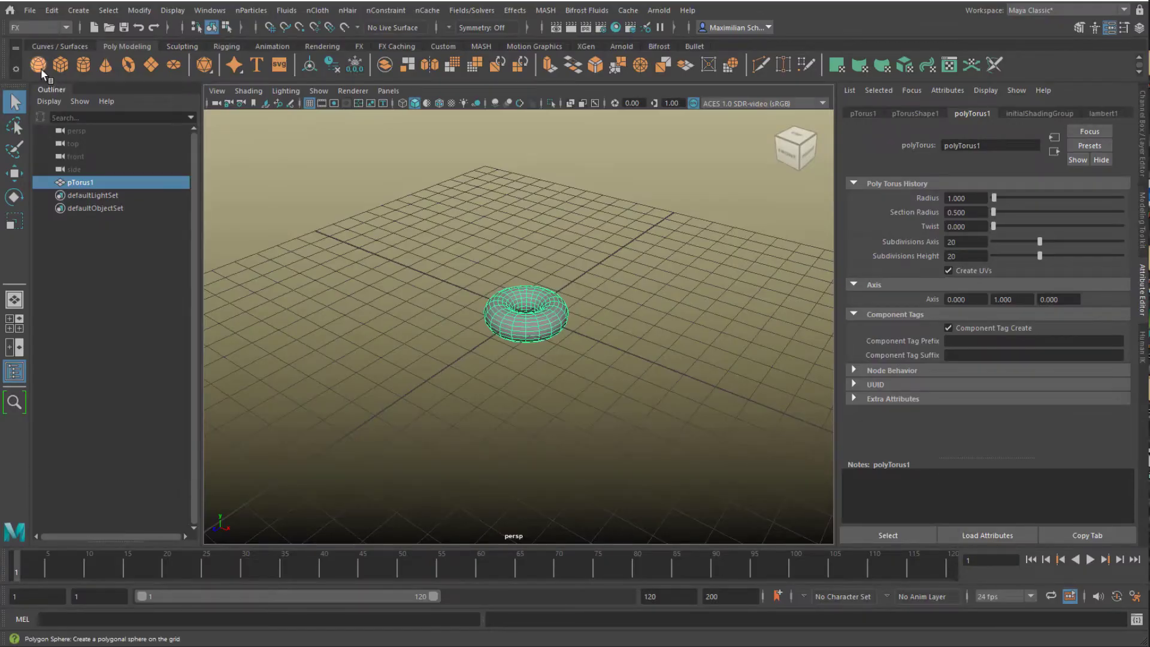
# - Create a polygon sphere and raise it to Translate Y 2
pyautogui.click(39, 64)
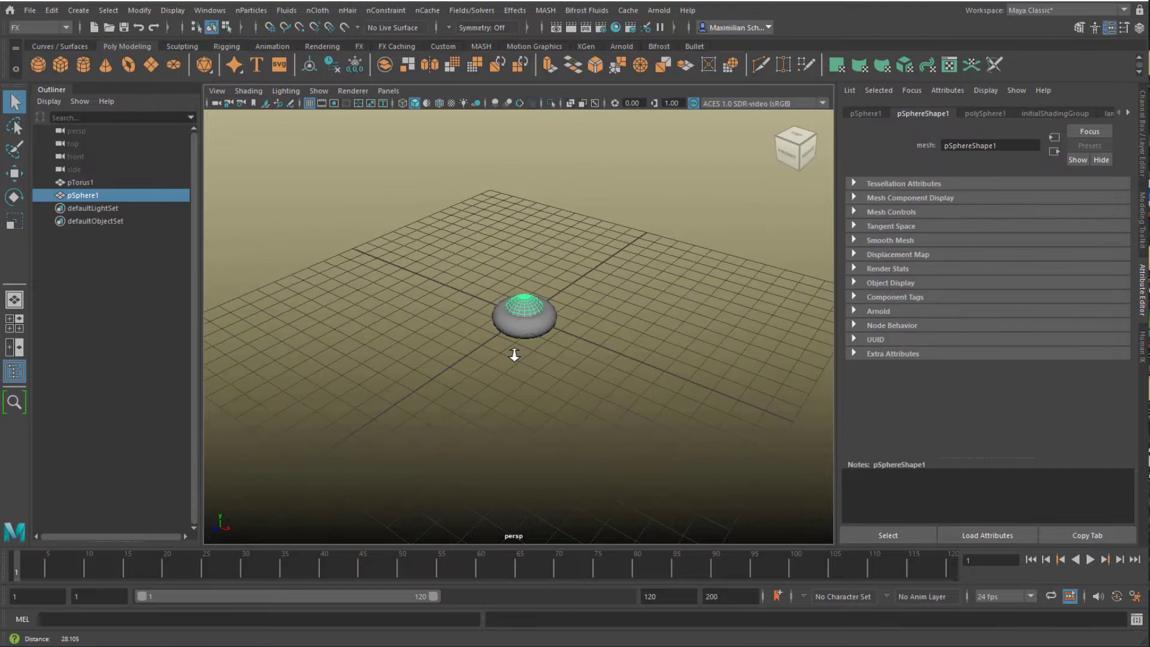
pyautogui.keyDown('alt'); pyautogui.moveTo(514, 355); pyautogui.dragTo(576, 329, button='right'); pyautogui.keyUp('alt')
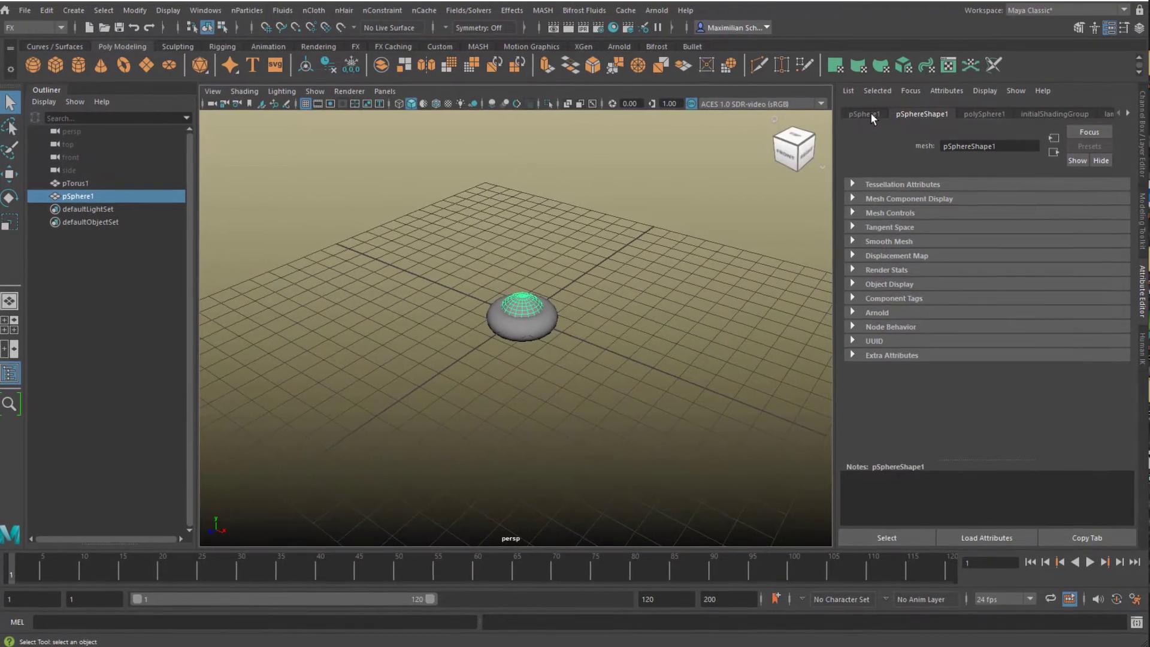
pyautogui.click(870, 114)
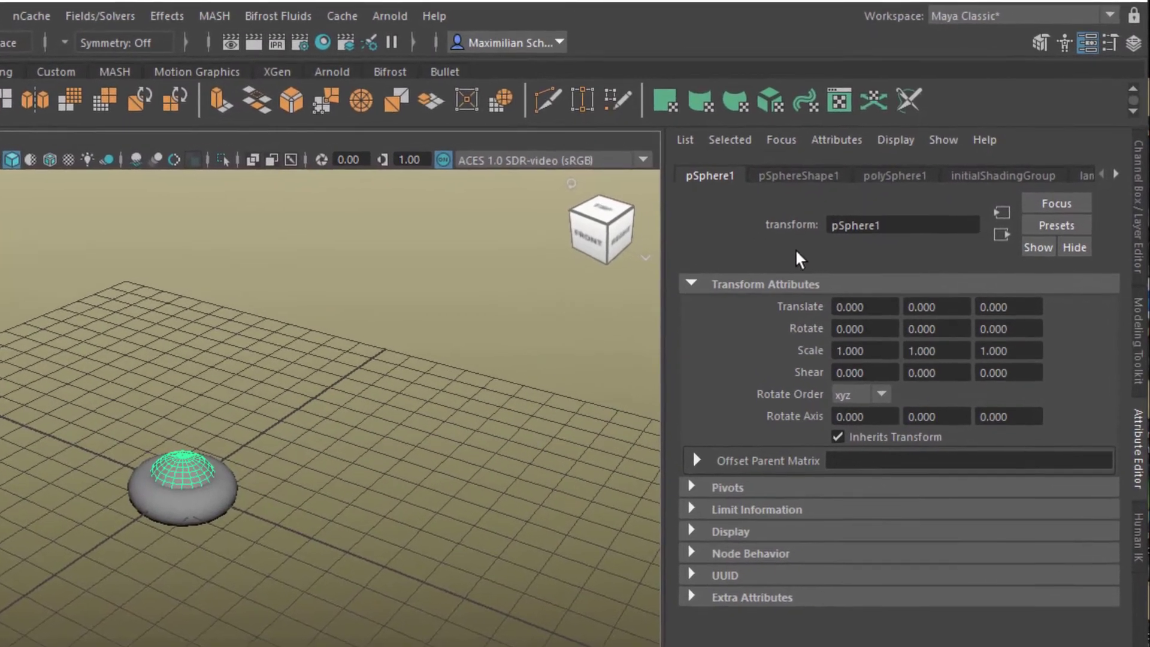
pyautogui.click(929, 293)
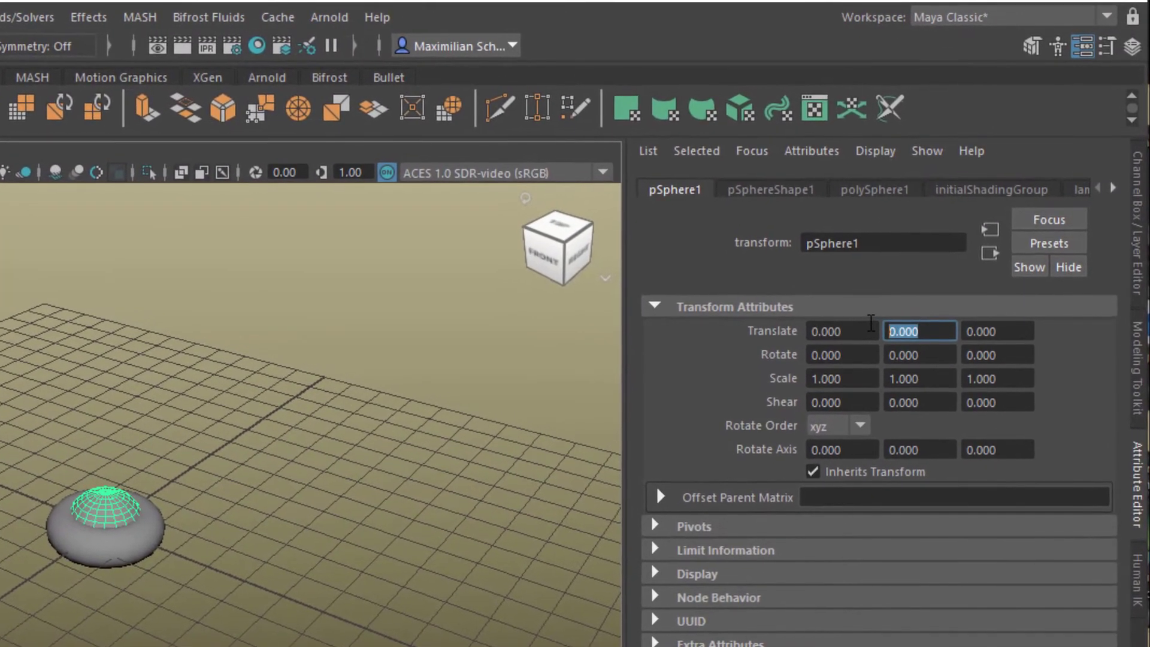
pyautogui.write('1')
pyautogui.press('Return')
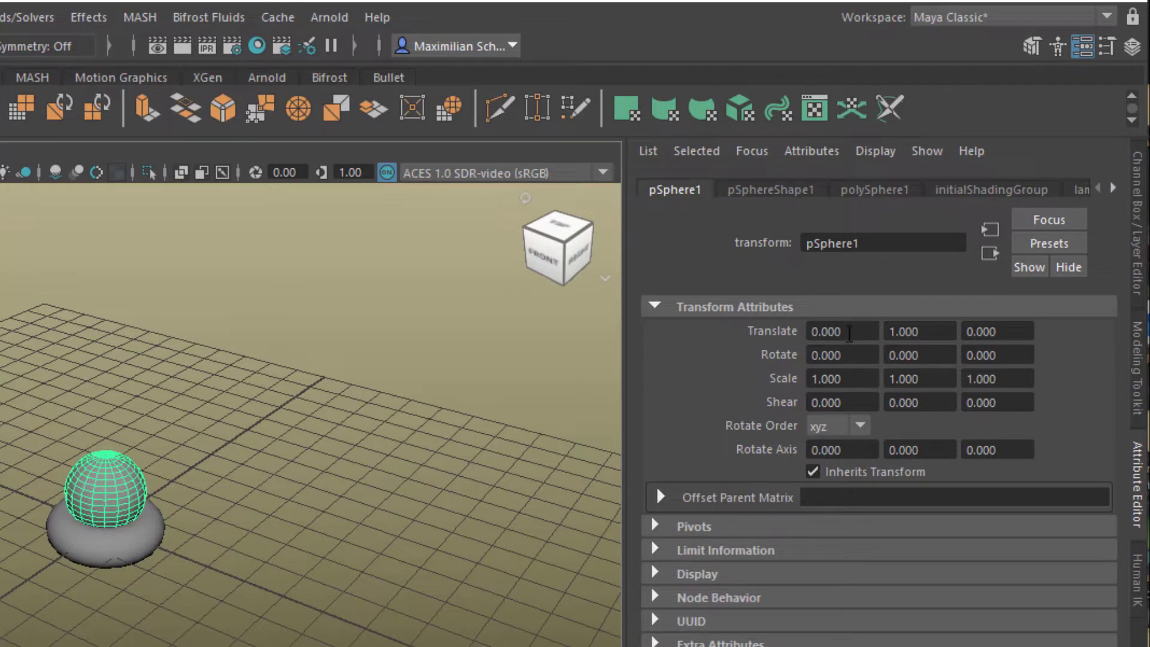
pyautogui.click(921, 332)
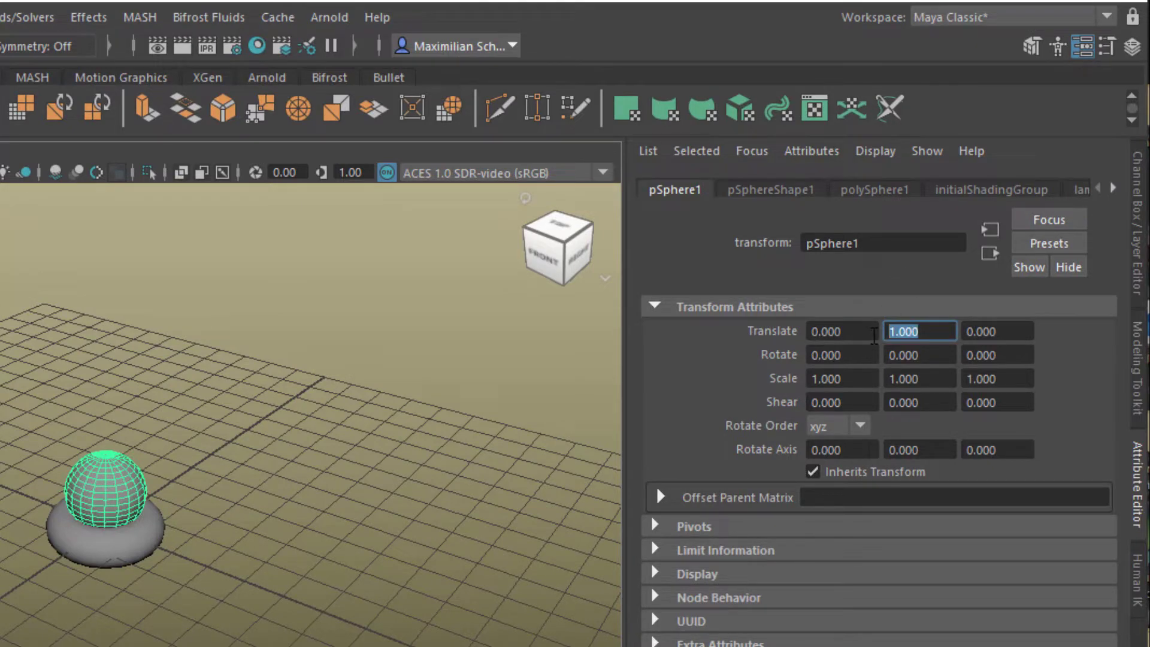
pyautogui.write('2')
pyautogui.press('Return')
# - Give polySphere1 radius 1.5 and 50 by 50 axis and height subdivisions
pyautogui.keyDown('alt'); pyautogui.moveTo(239, 488); pyautogui.dragTo(259, 441); pyautogui.keyUp('alt')
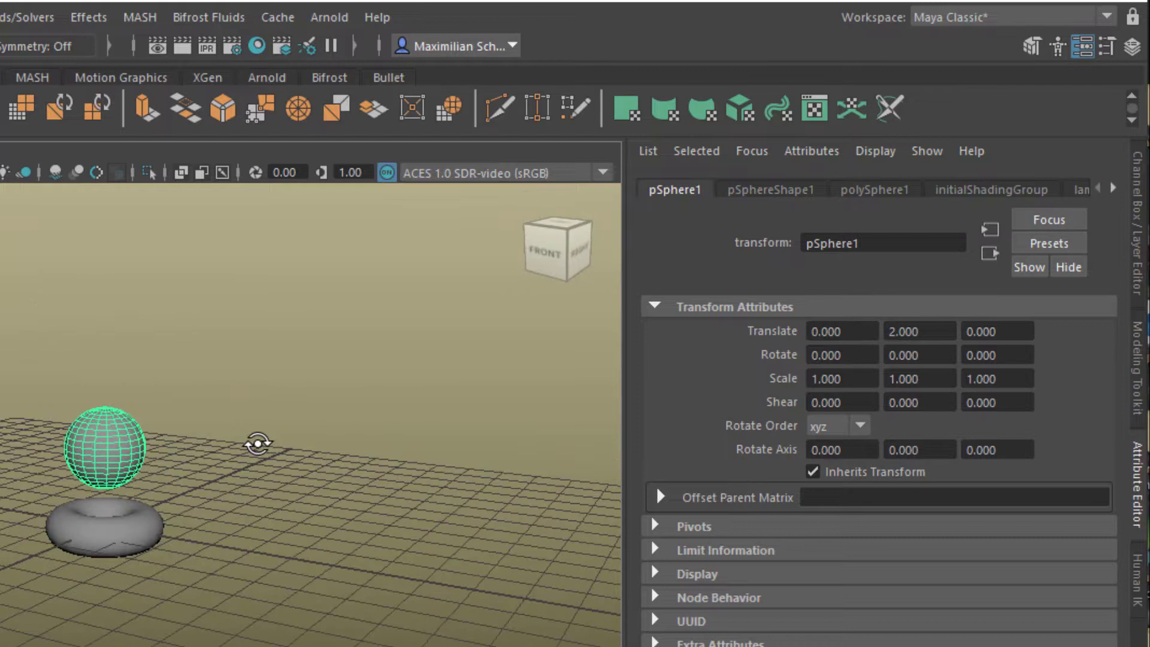
pyautogui.click(784, 192)
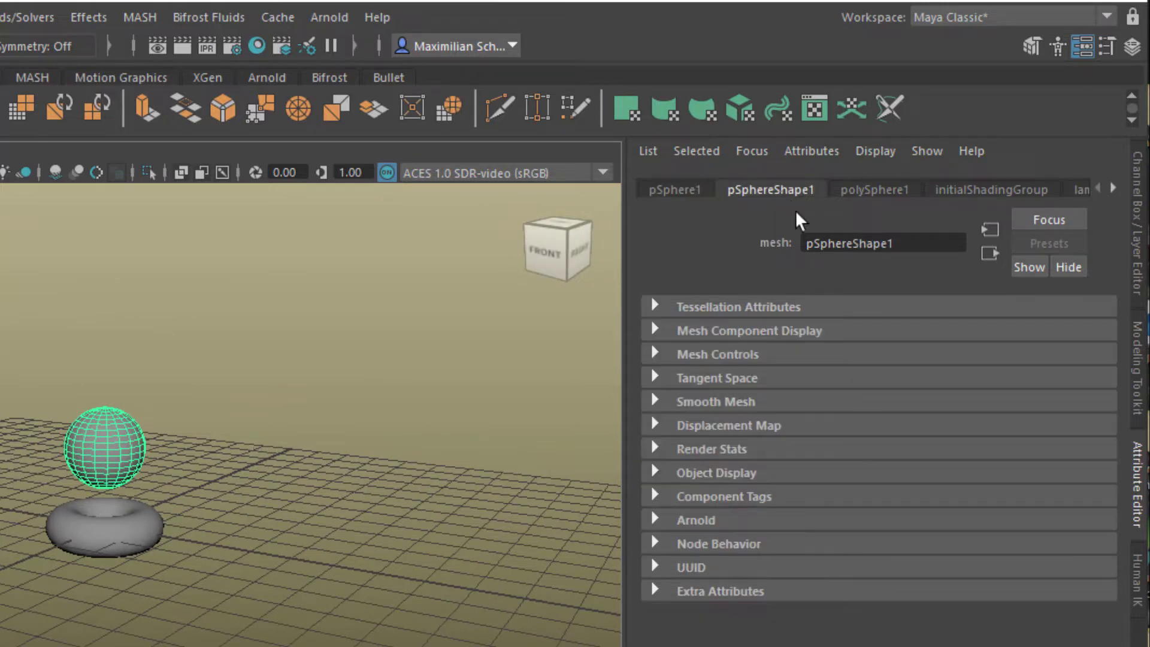
pyautogui.click(875, 191)
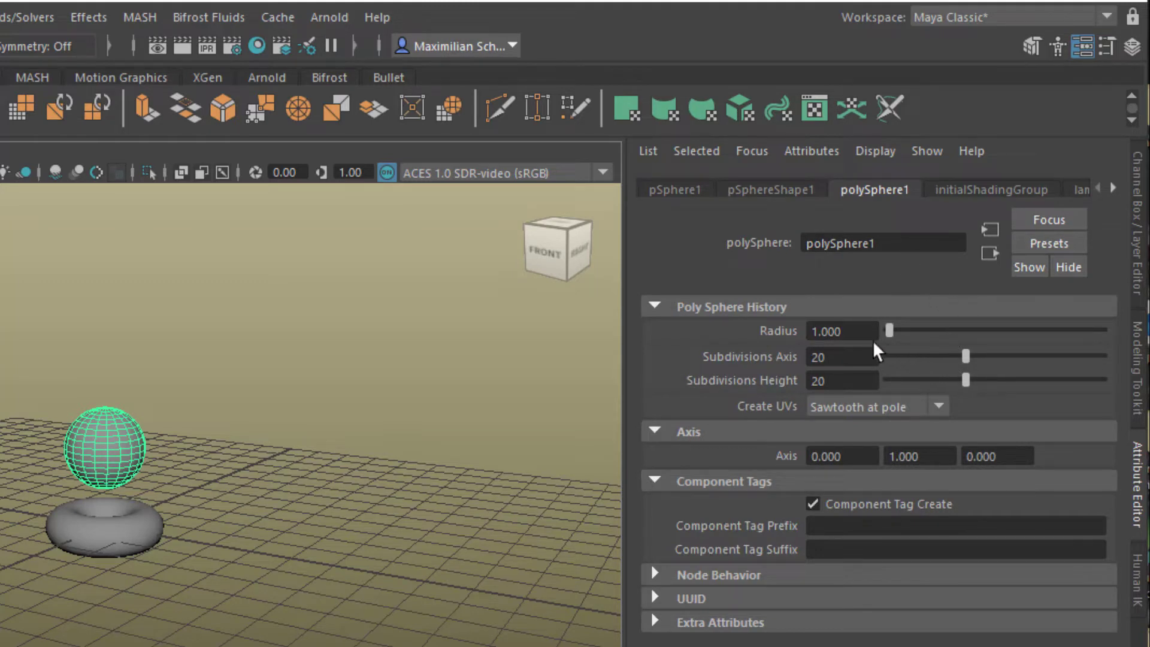
pyautogui.click(806, 333)
pyautogui.write('1.5')
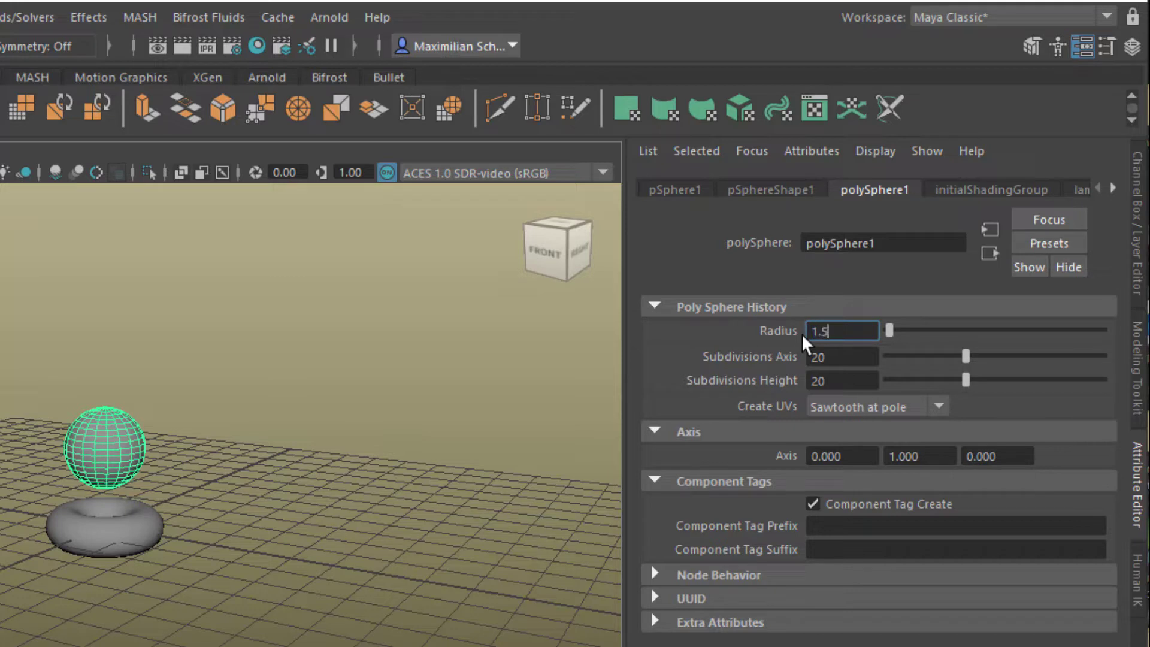
pyautogui.press('Return')
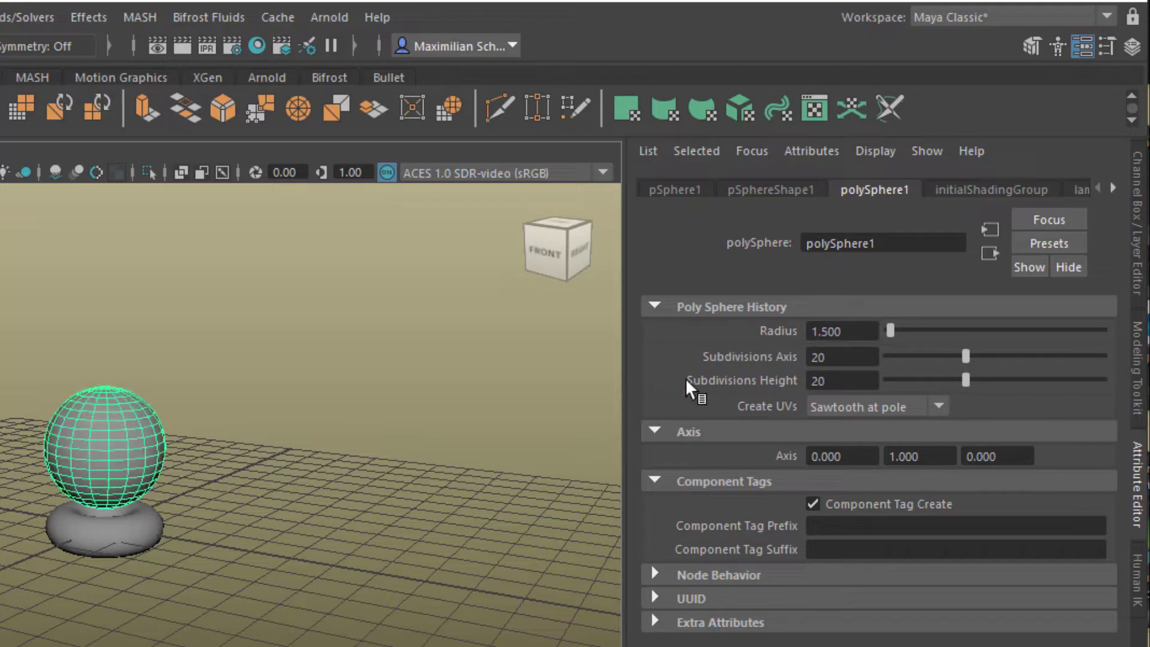
pyautogui.click(685, 191)
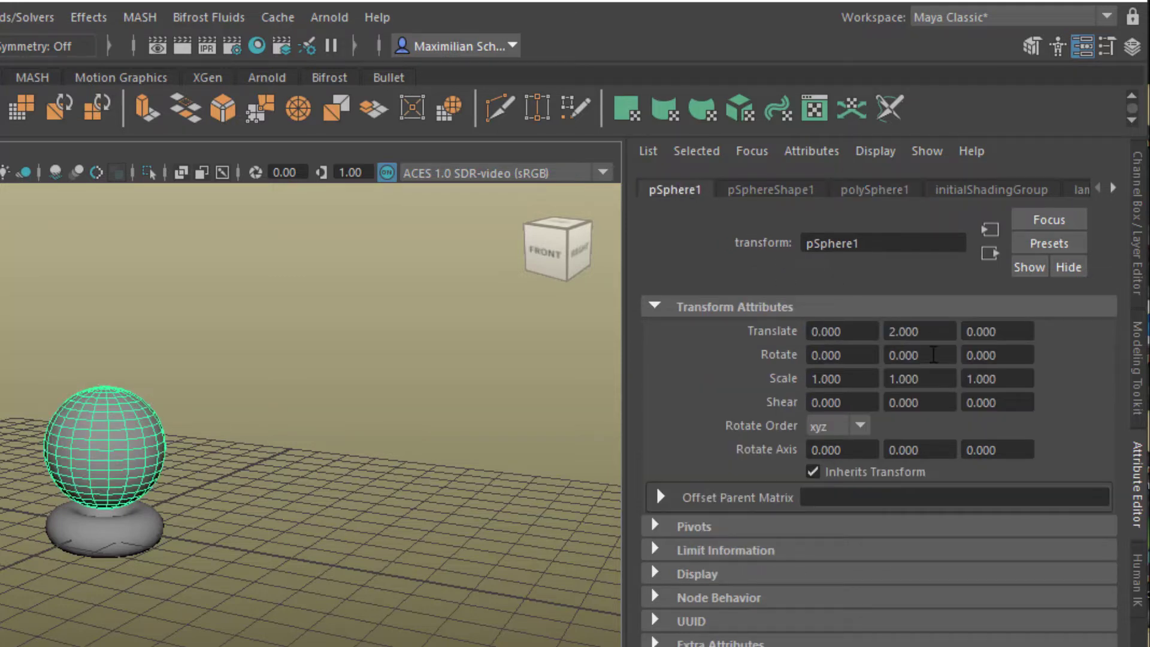
pyautogui.click(892, 192)
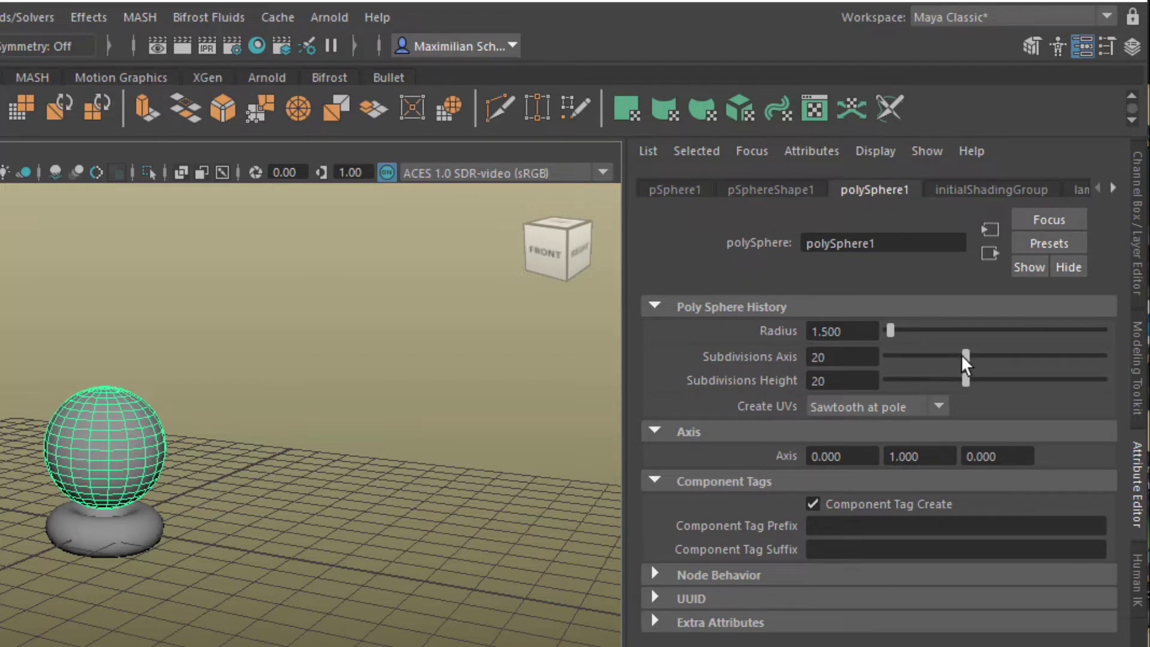
pyautogui.moveTo(966, 358); pyautogui.dragTo(1109, 358)
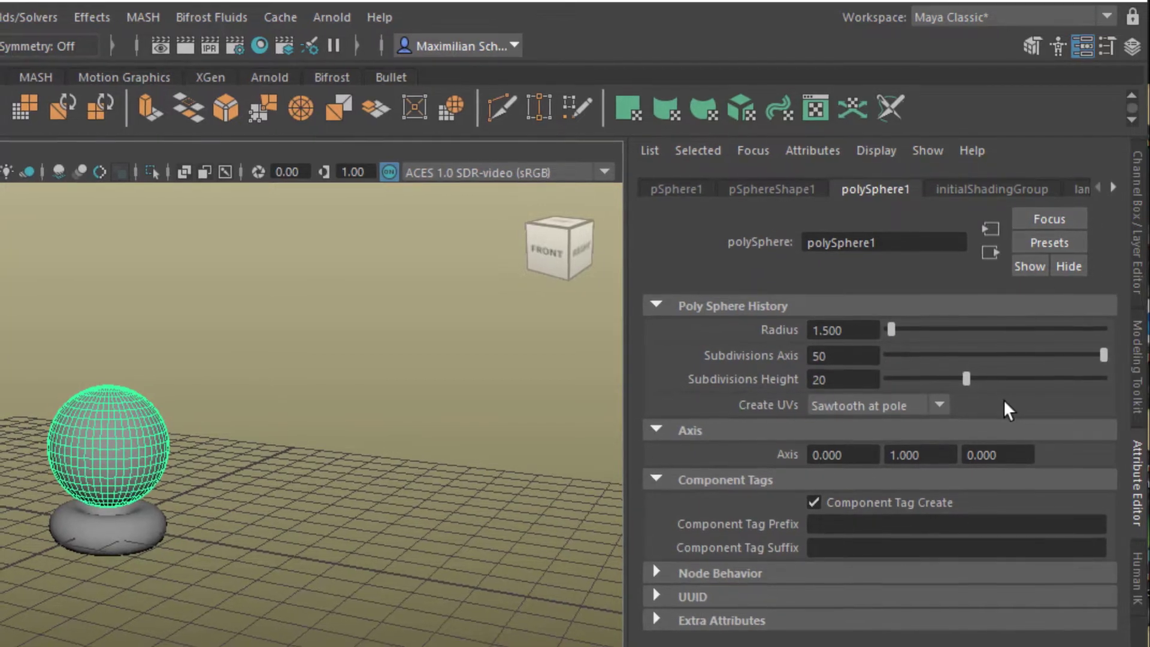
pyautogui.moveTo(969, 372); pyautogui.dragTo(1106, 373)
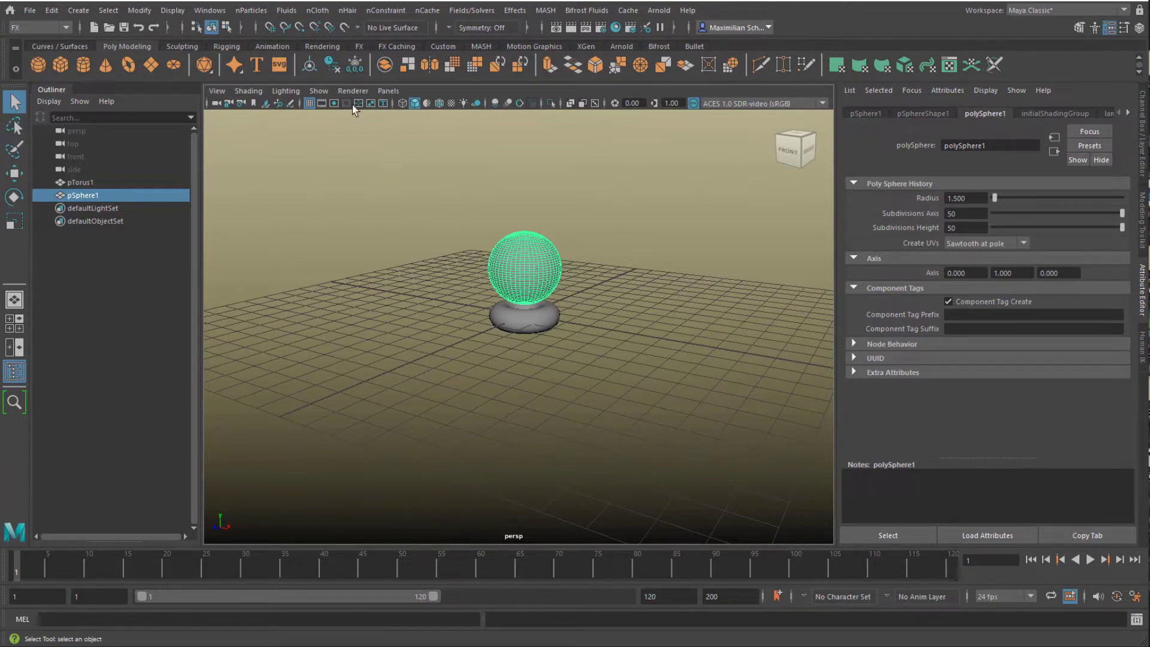
# - Switch to the FX menu set and make the sphere an nCloth object
pyautogui.click(66, 27)
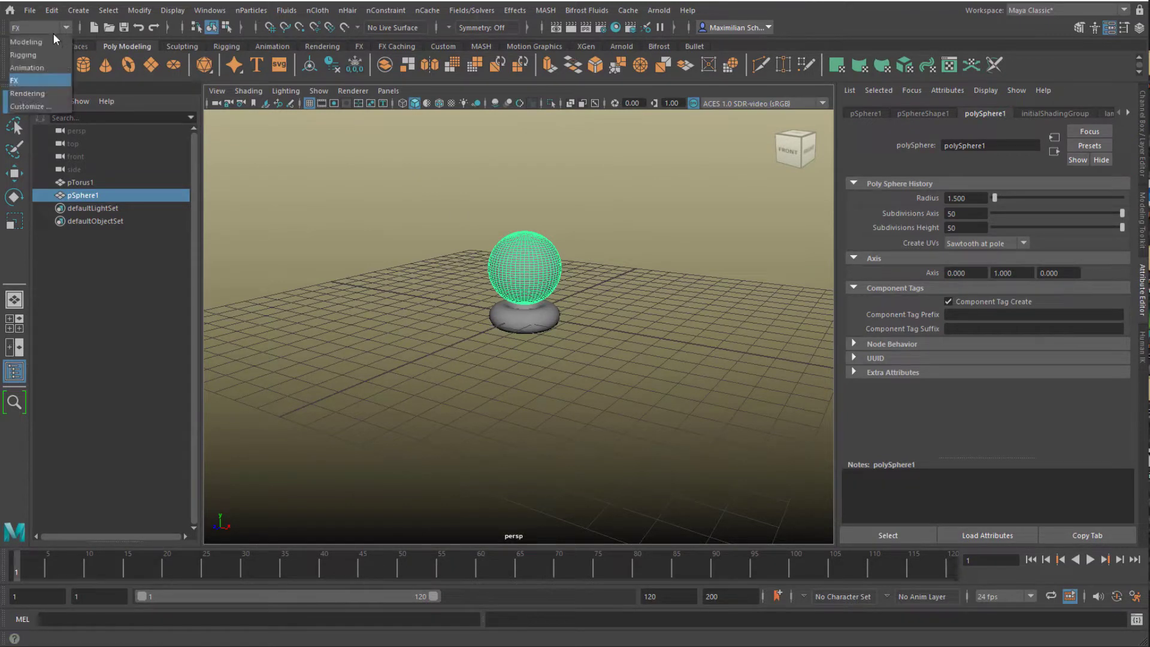
pyautogui.click(31, 79)
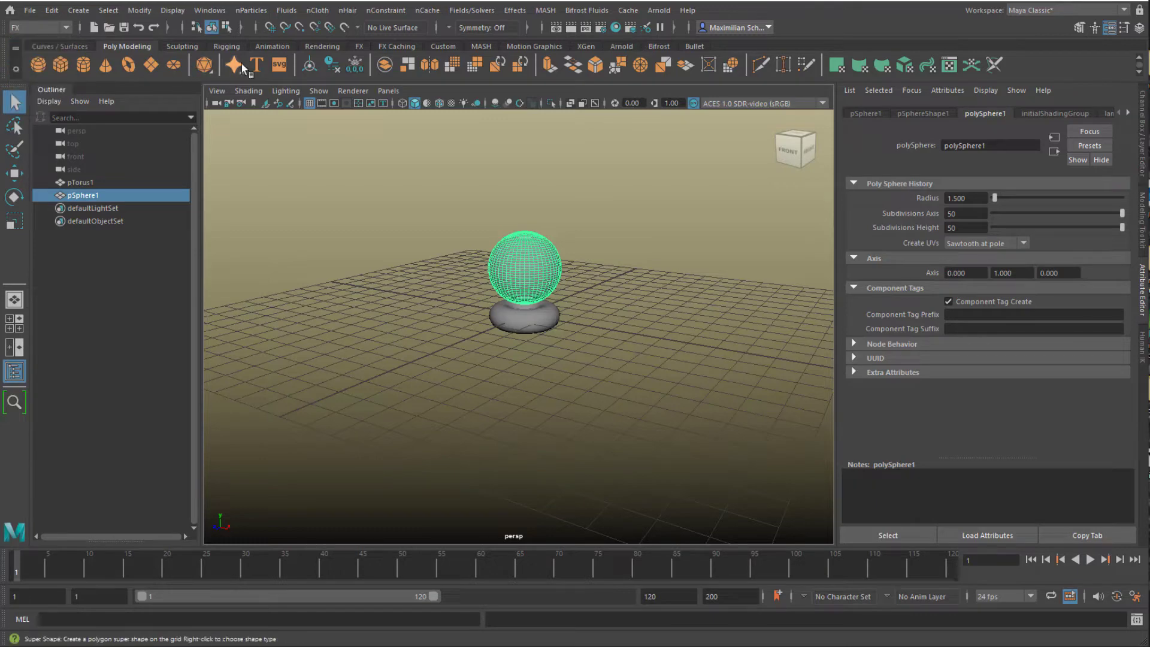
pyautogui.click(317, 11)
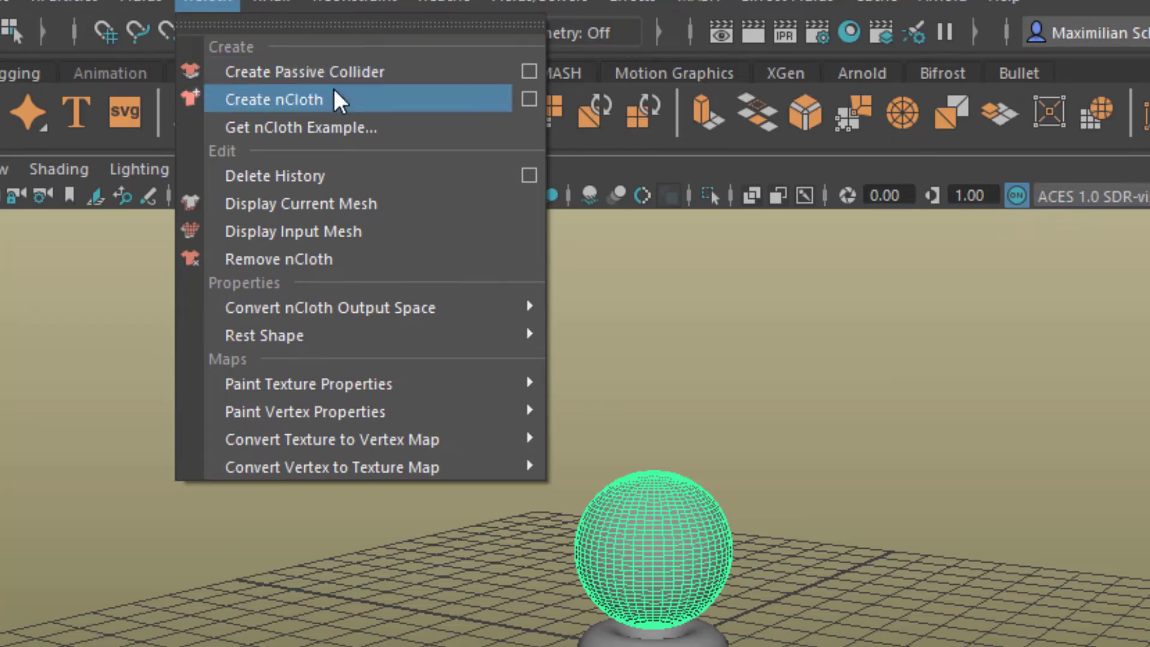
pyautogui.click(346, 101)
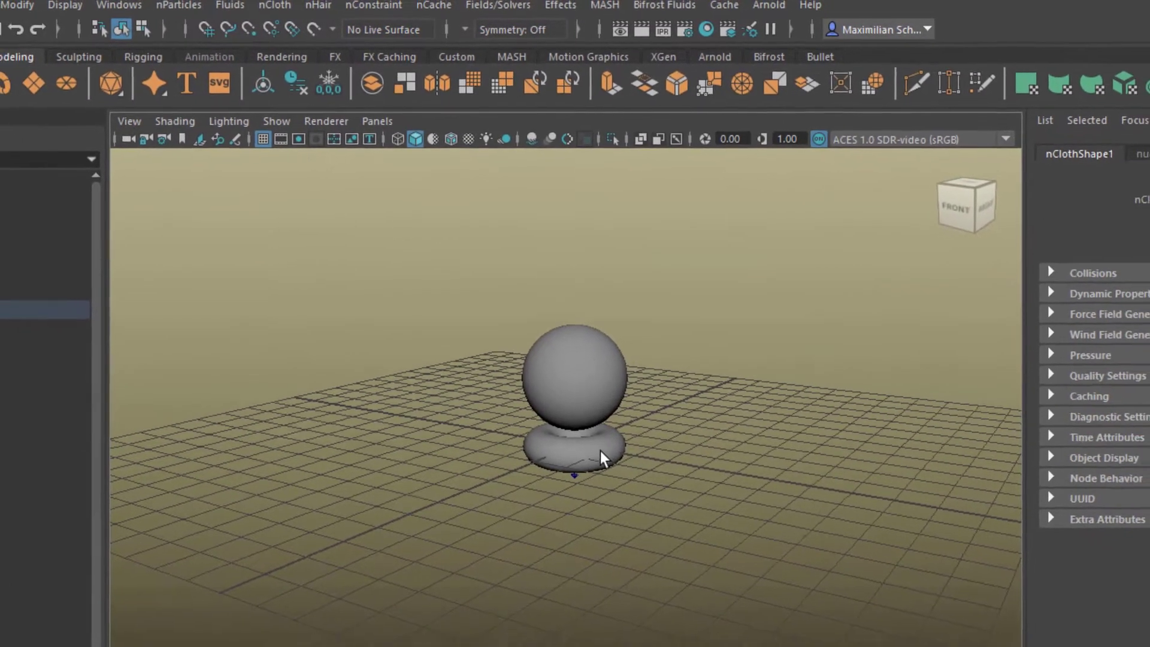
# - Select pTorus1 and make it an nCloth passive collider (nRigid1)
pyautogui.click(585, 398)
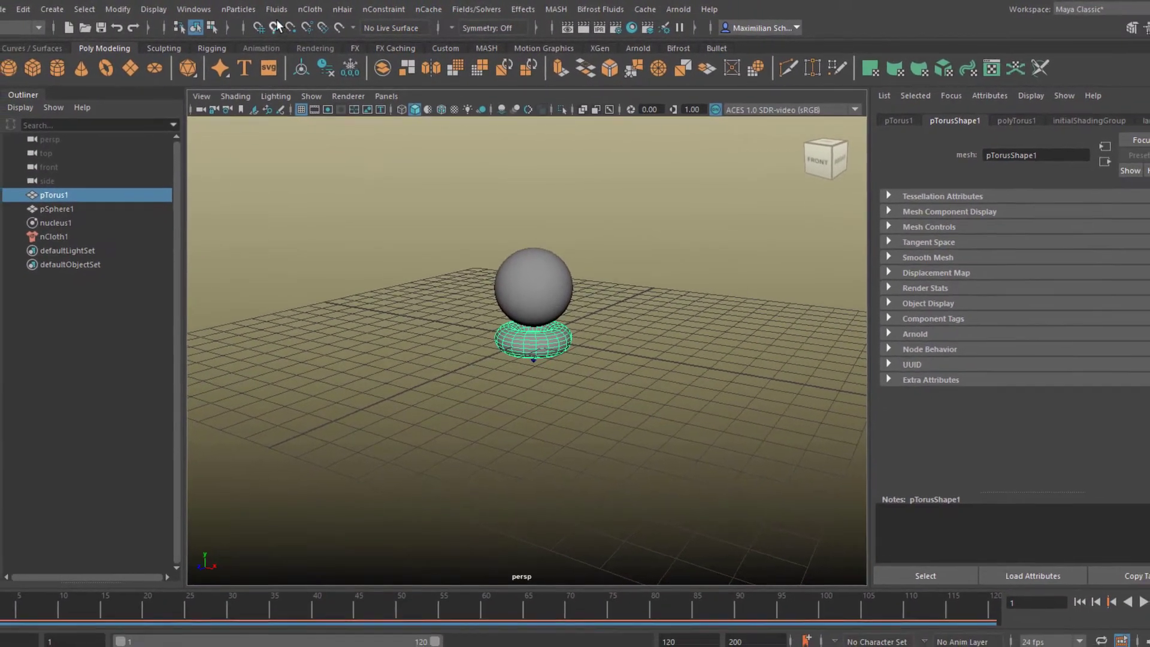
pyautogui.click(307, 9)
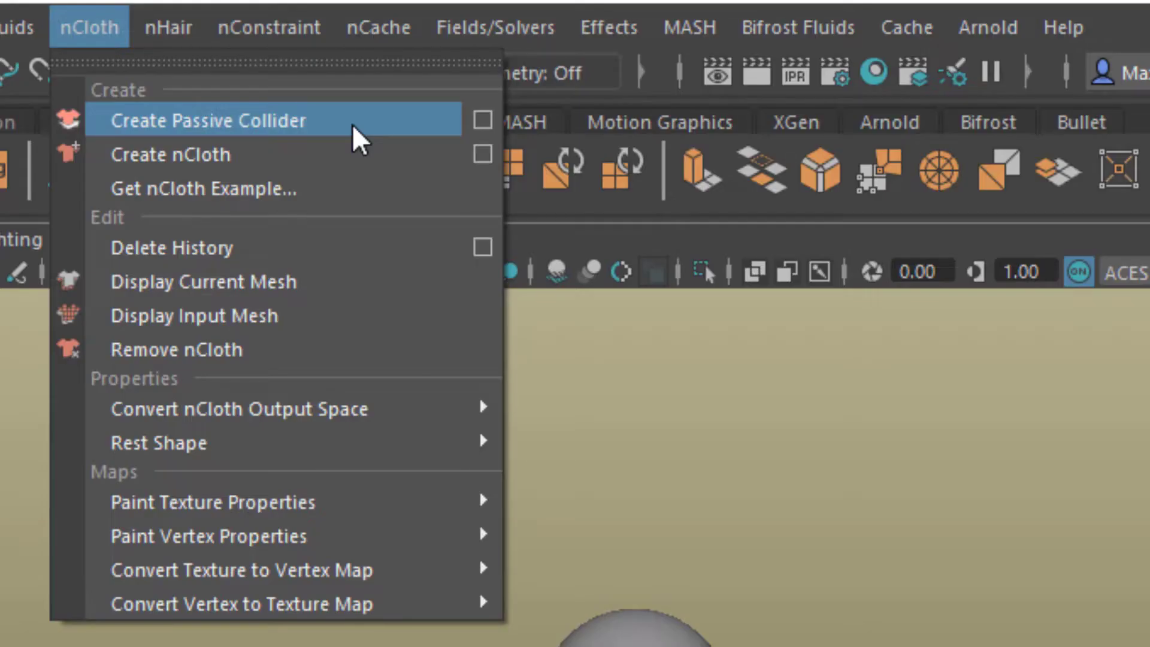
pyautogui.click(352, 124)
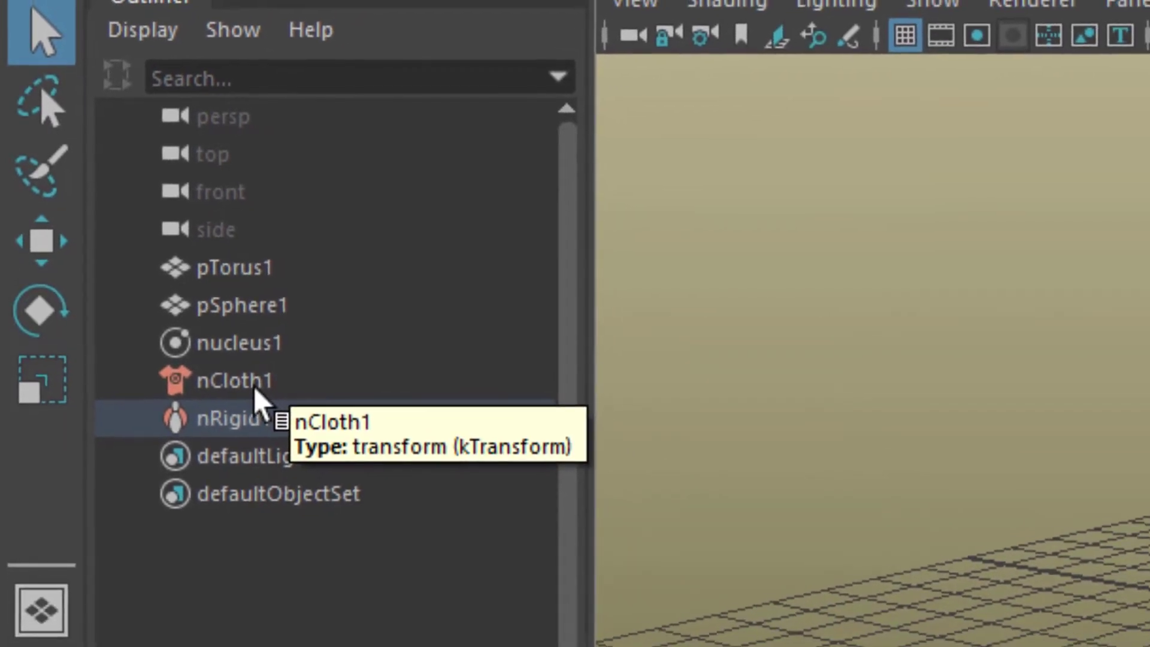
# - Select nRigid1, show its attributes, and play the simulation until frame 105
pyautogui.click(253, 384)
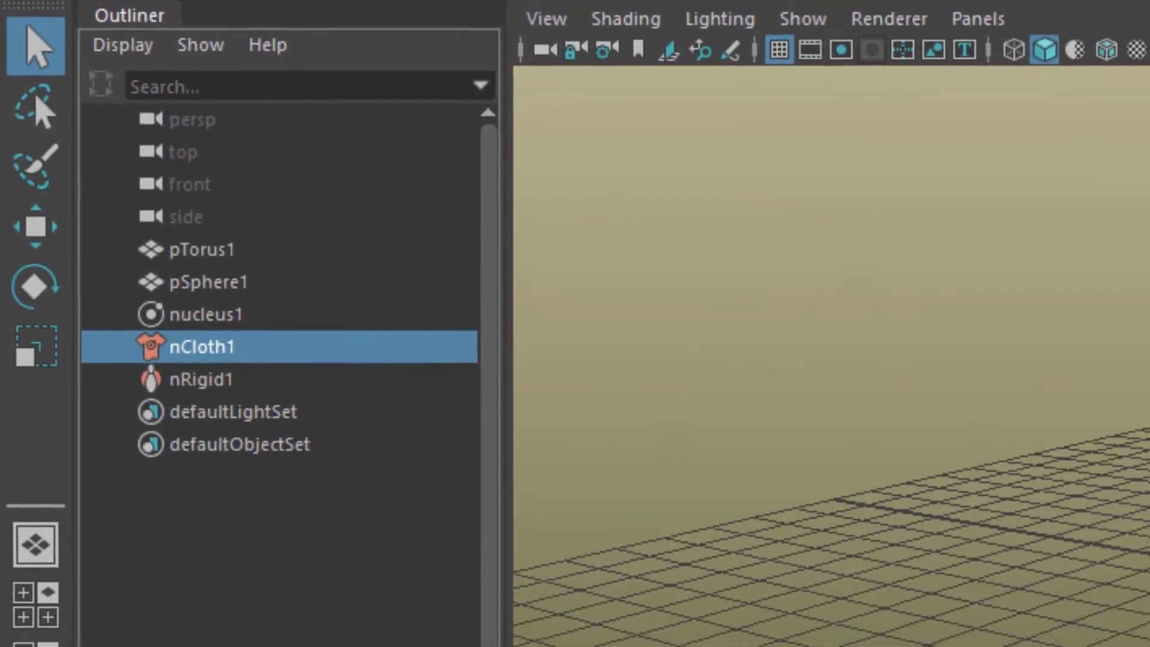
pyautogui.click(183, 364)
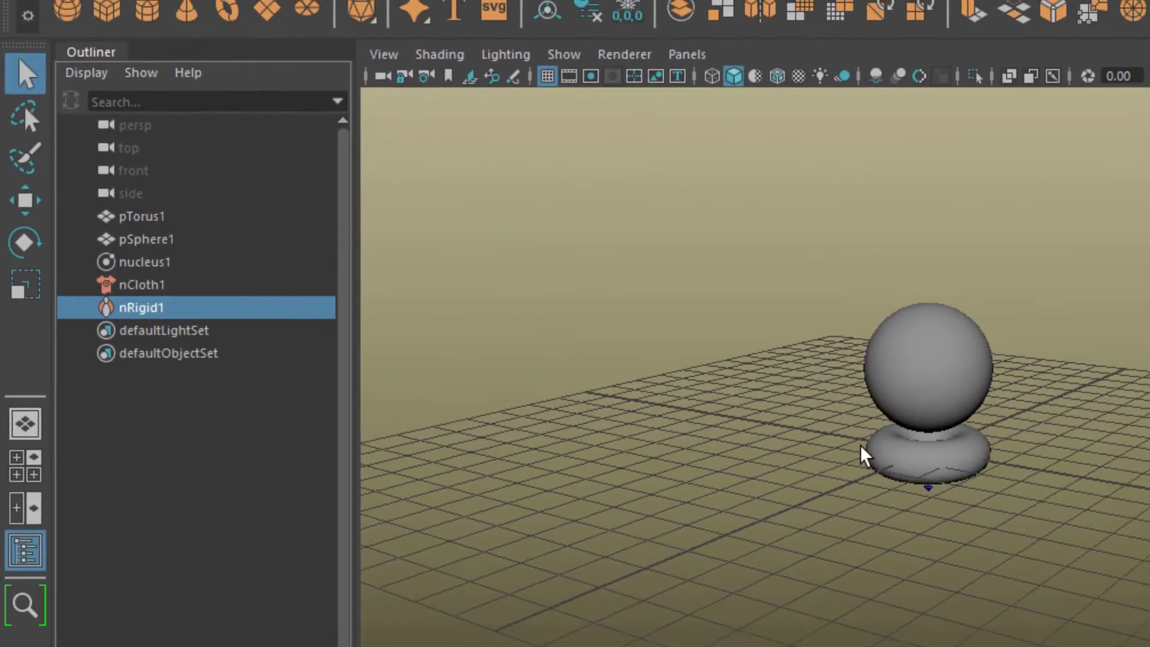
pyautogui.hotkey('ctrl', 'a')
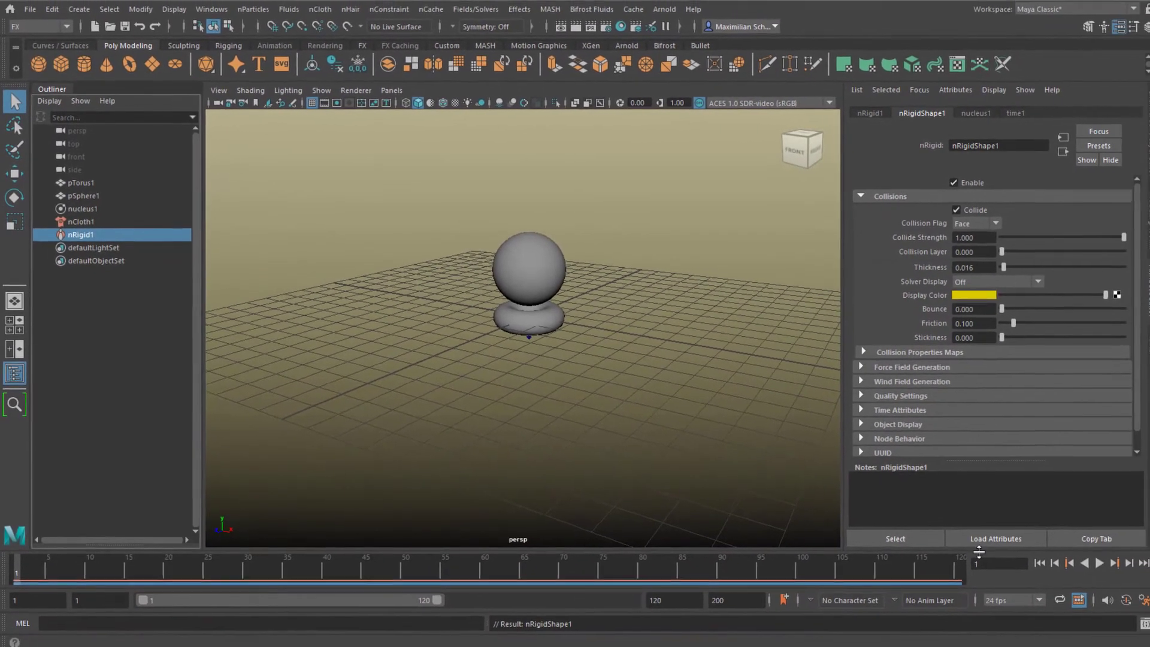
pyautogui.click(1090, 559)
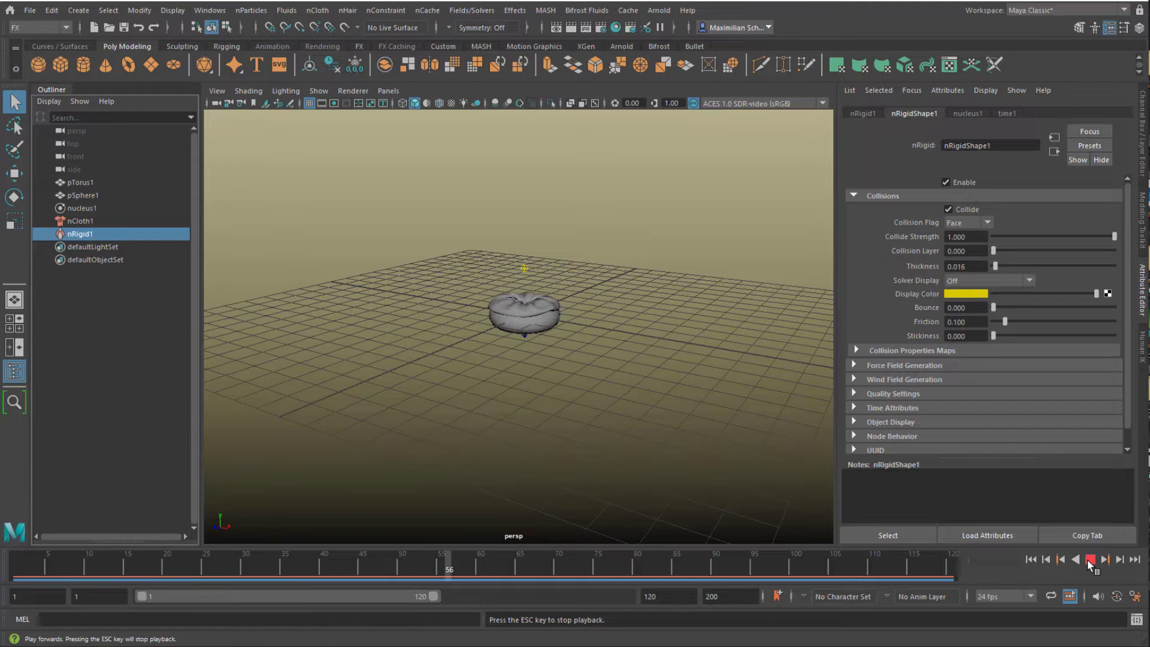
pyautogui.click(1087, 560)
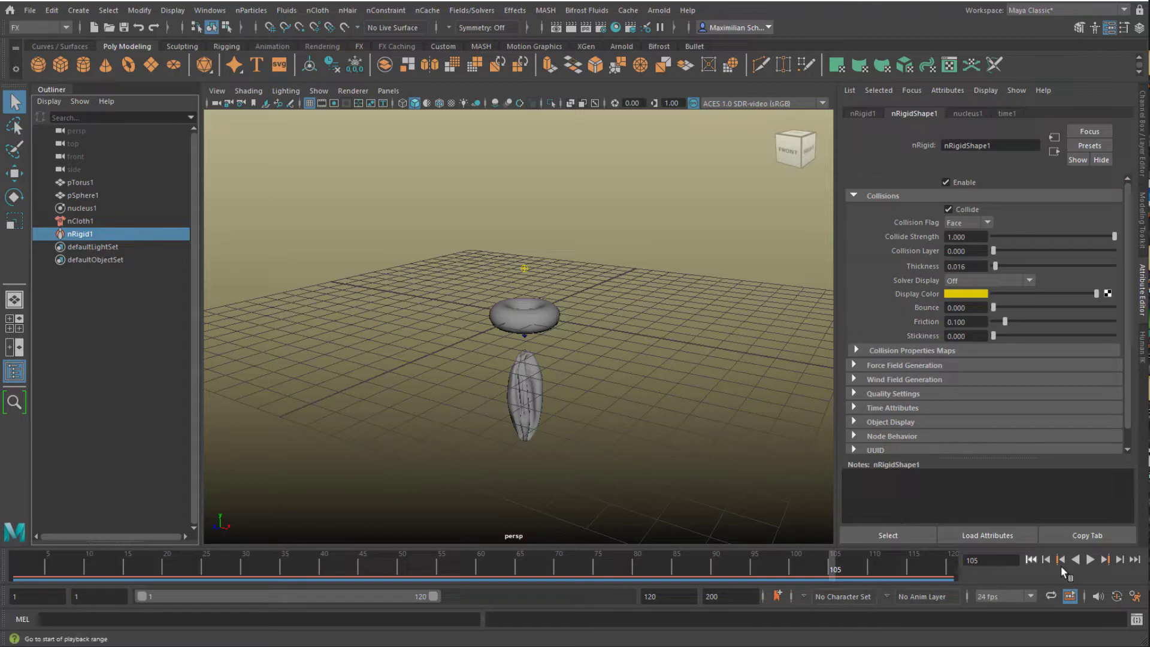
# - Rewind to frame 1, select nucleus1, and collapse its Scale Attributes section
pyautogui.click(1032, 560)
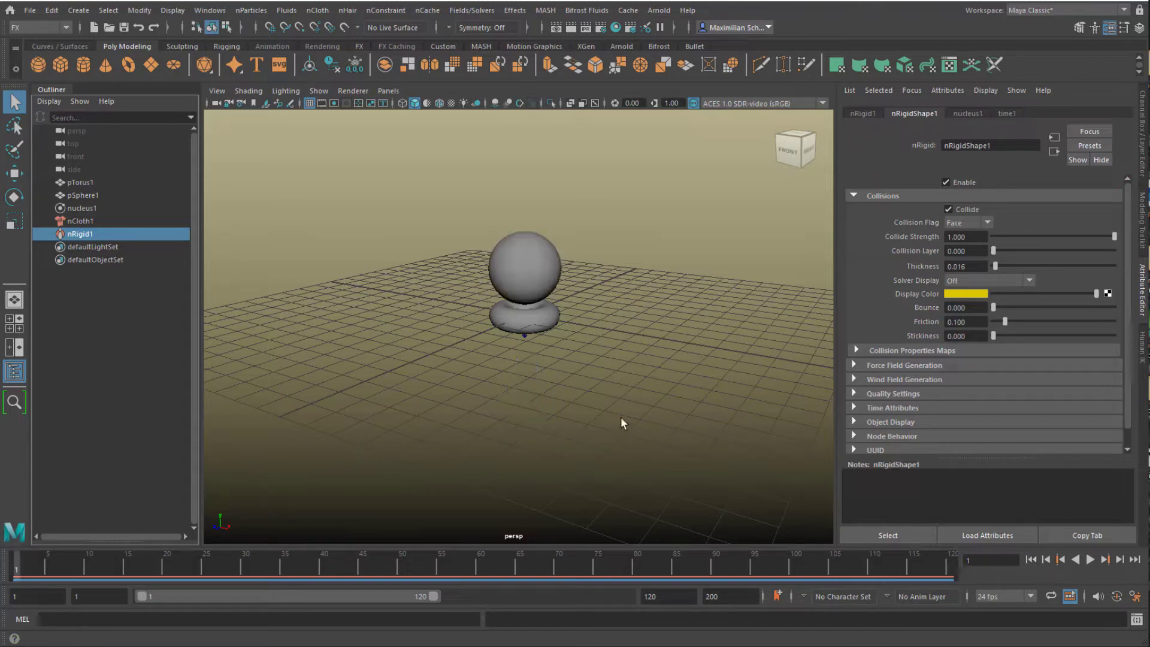
pyautogui.click(81, 208)
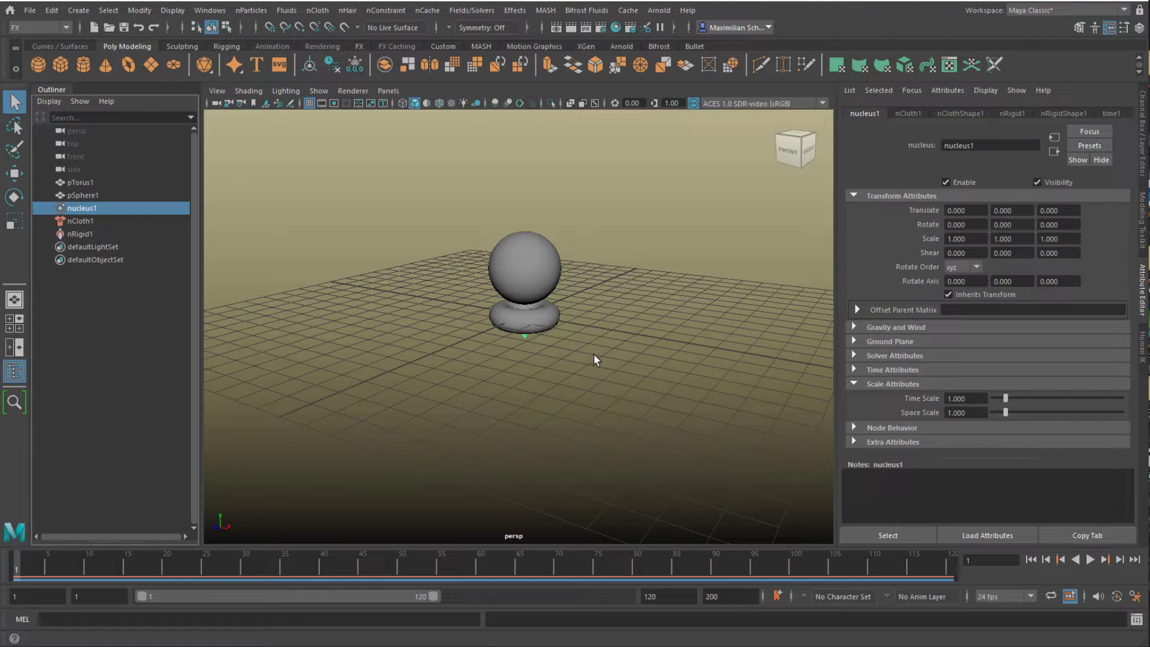
pyautogui.click(854, 384)
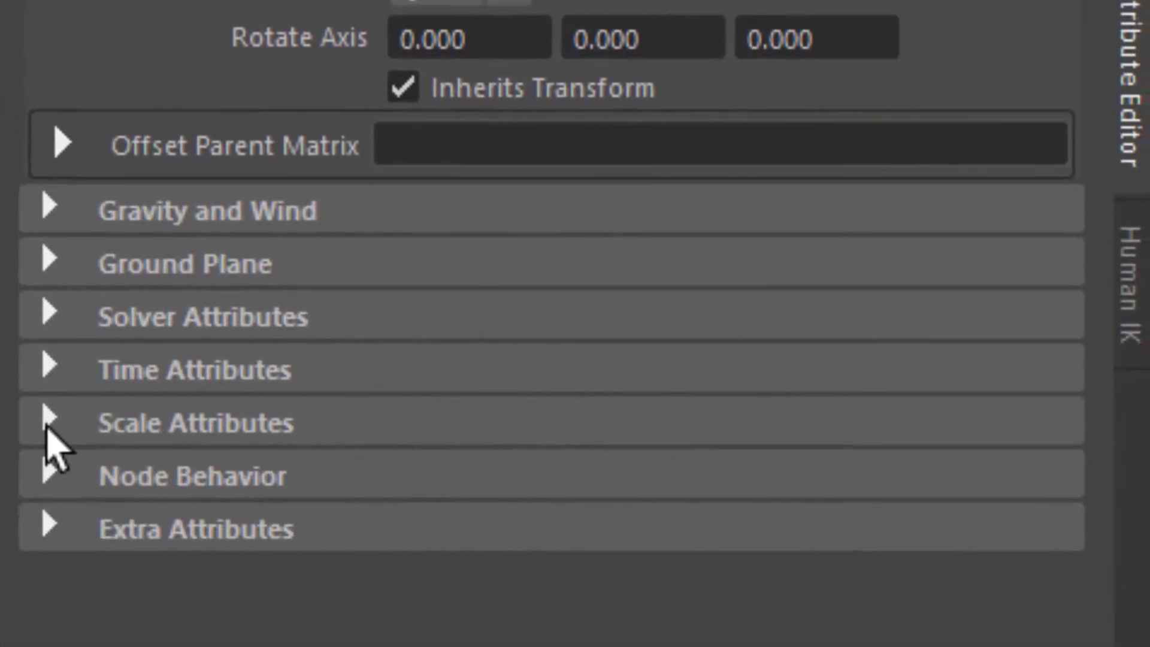
# - Expand nucleus1's Scale Attributes to show Time Scale and Space Scale
pyautogui.click(43, 348)
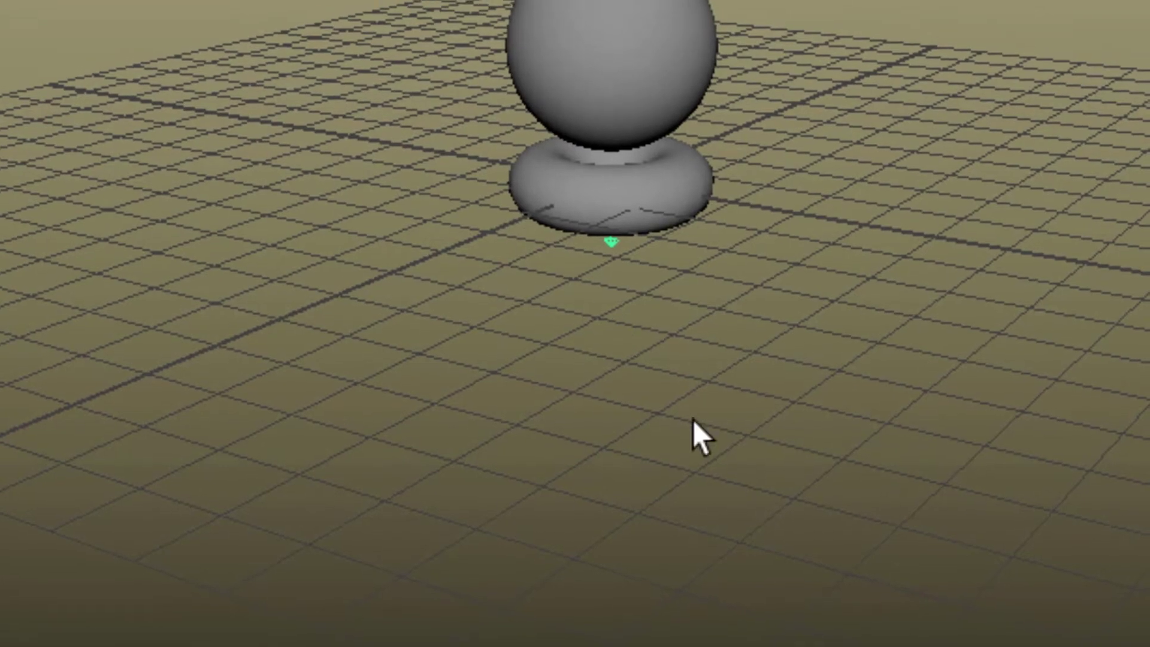
pyautogui.keyDown('alt'); pyautogui.moveTo(770, 353); pyautogui.dragTo(529, 365); pyautogui.keyUp('alt')
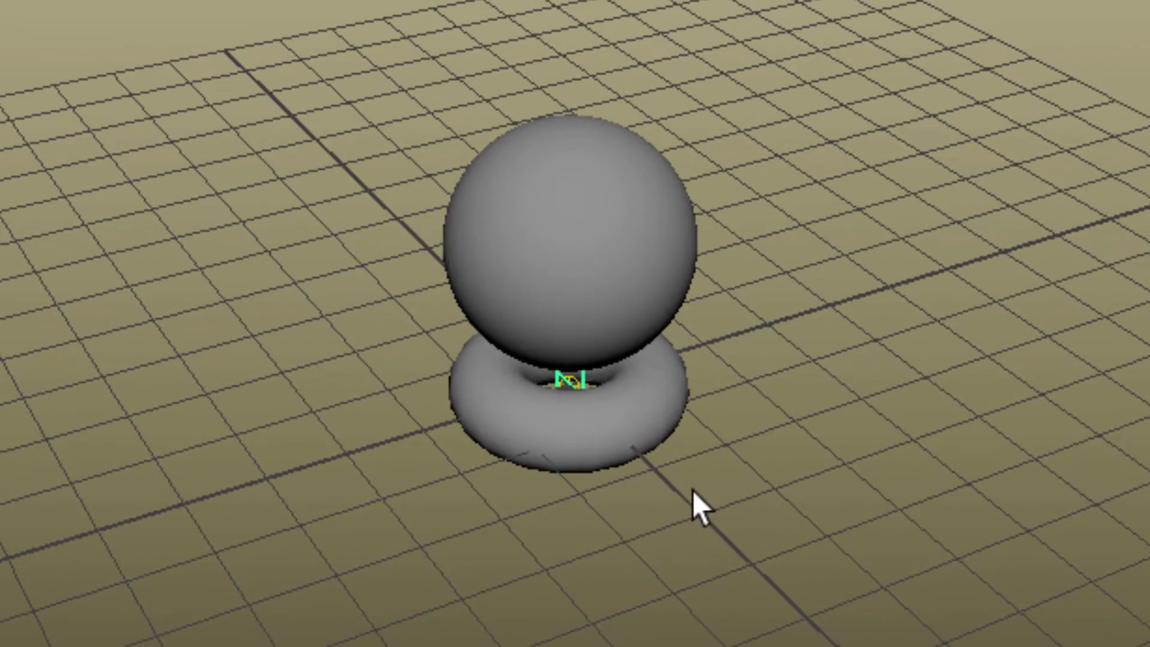
pyautogui.keyDown('alt'); pyautogui.moveTo(694, 532); pyautogui.dragTo(695, 501); pyautogui.keyUp('alt')
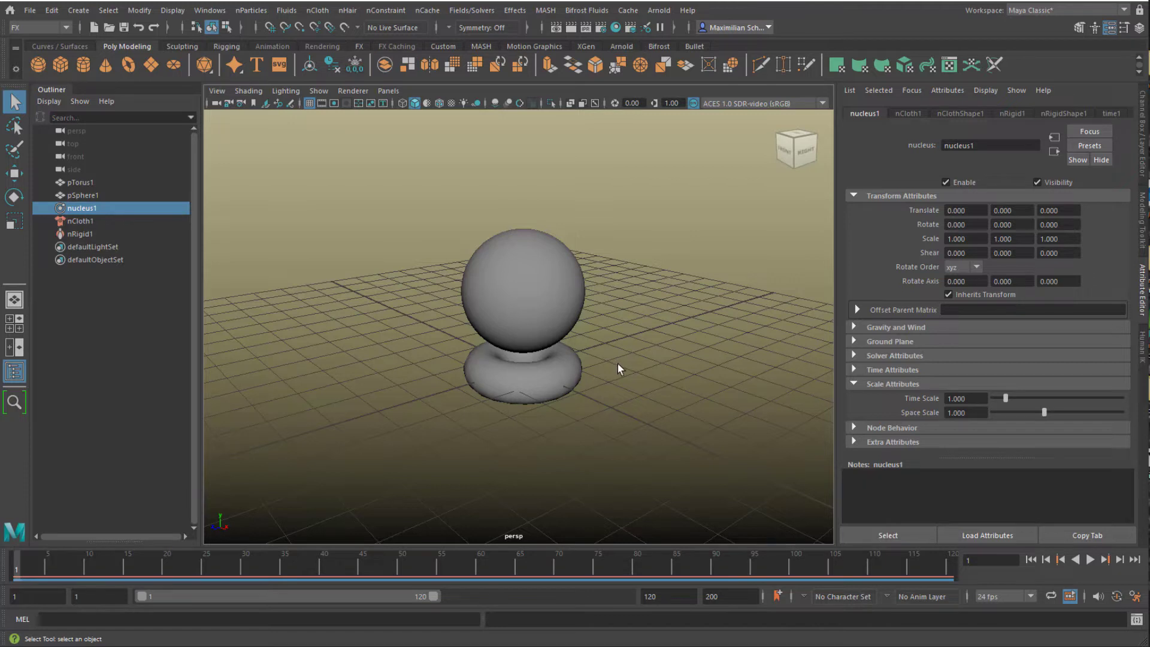
pyautogui.keyDown('alt'); pyautogui.moveTo(623, 392); pyautogui.dragTo(610, 401); pyautogui.keyUp('alt')
pyautogui.scroll(3, 624, 393)
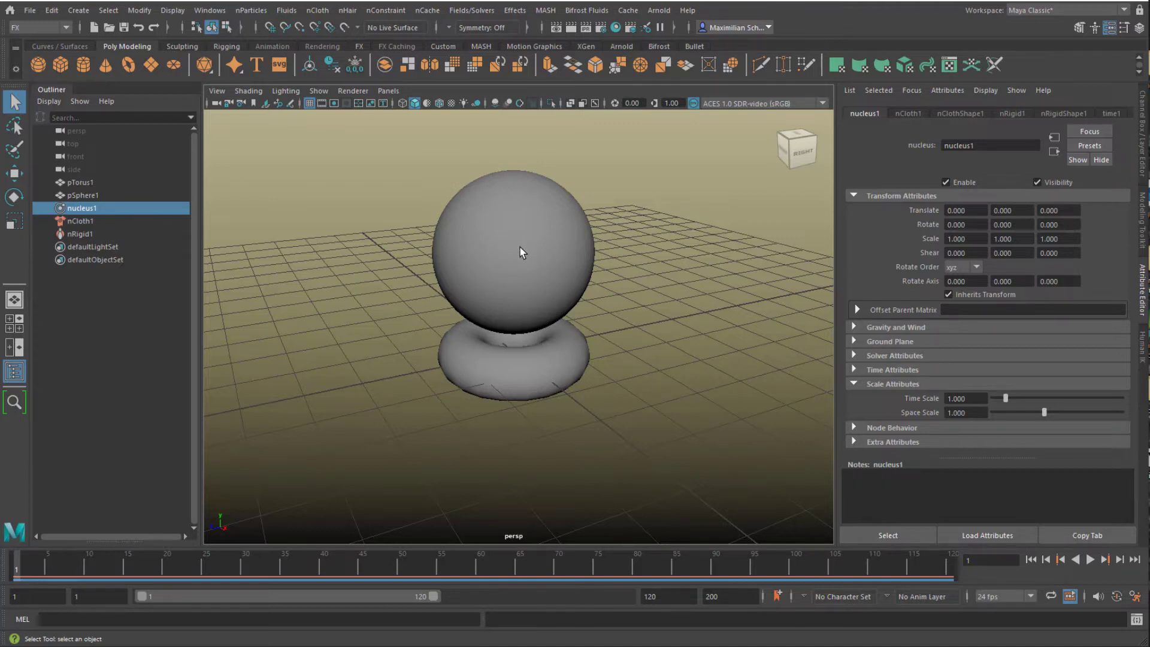
pyautogui.keyDown('alt'); pyautogui.moveTo(601, 318); pyautogui.dragTo(695, 377); pyautogui.keyUp('alt')
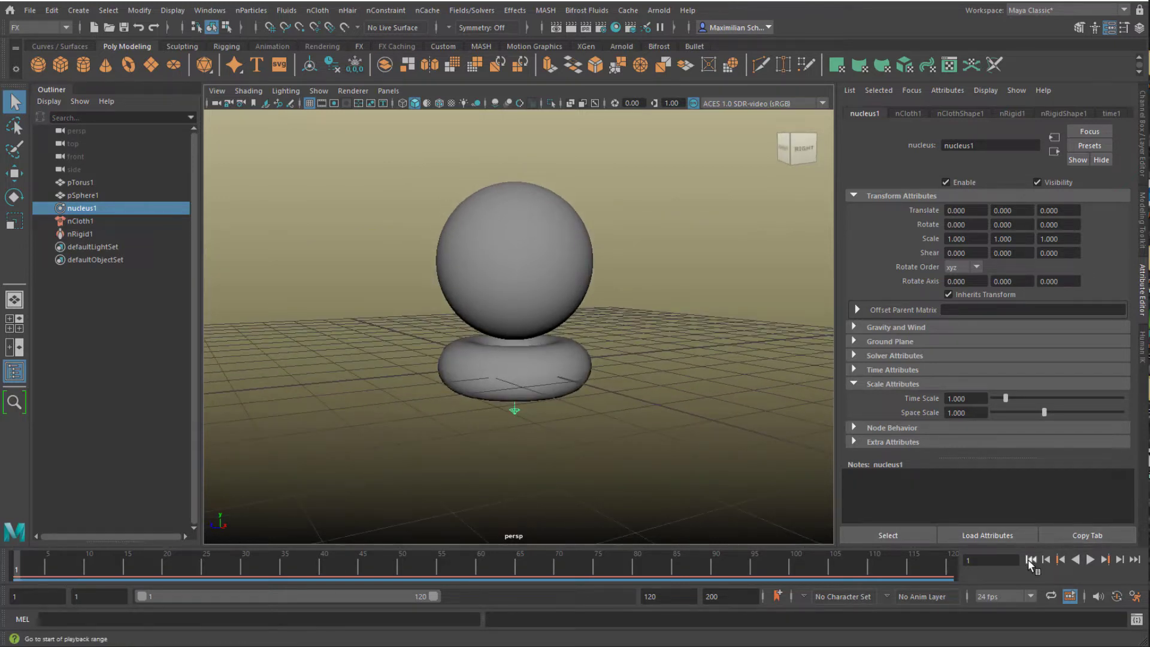
pyautogui.click(1089, 561)
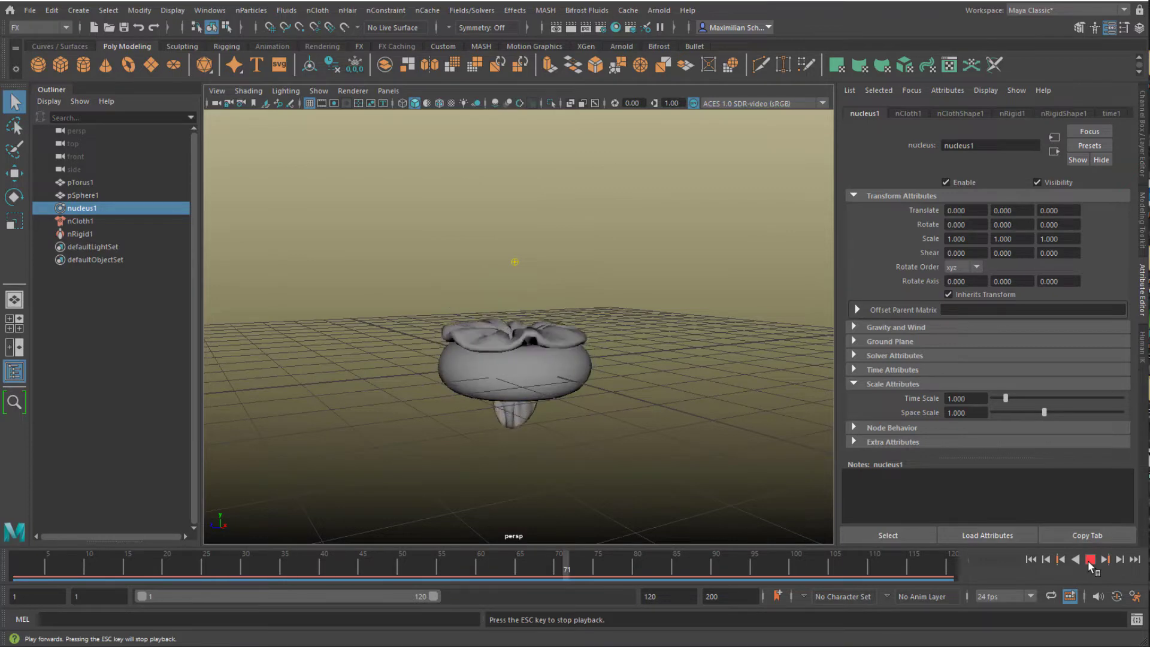
pyautogui.click(1089, 561)
pyautogui.keyDown('alt'); pyautogui.moveTo(599, 416); pyautogui.dragTo(629, 383); pyautogui.keyUp('alt')
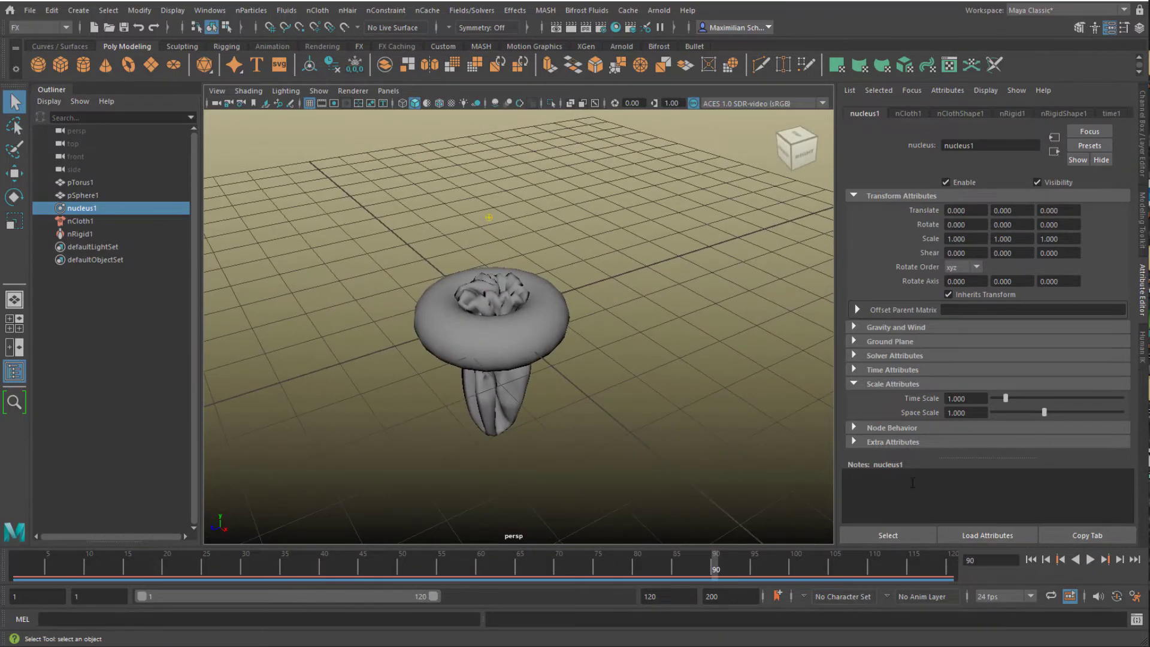
pyautogui.click(1022, 558)
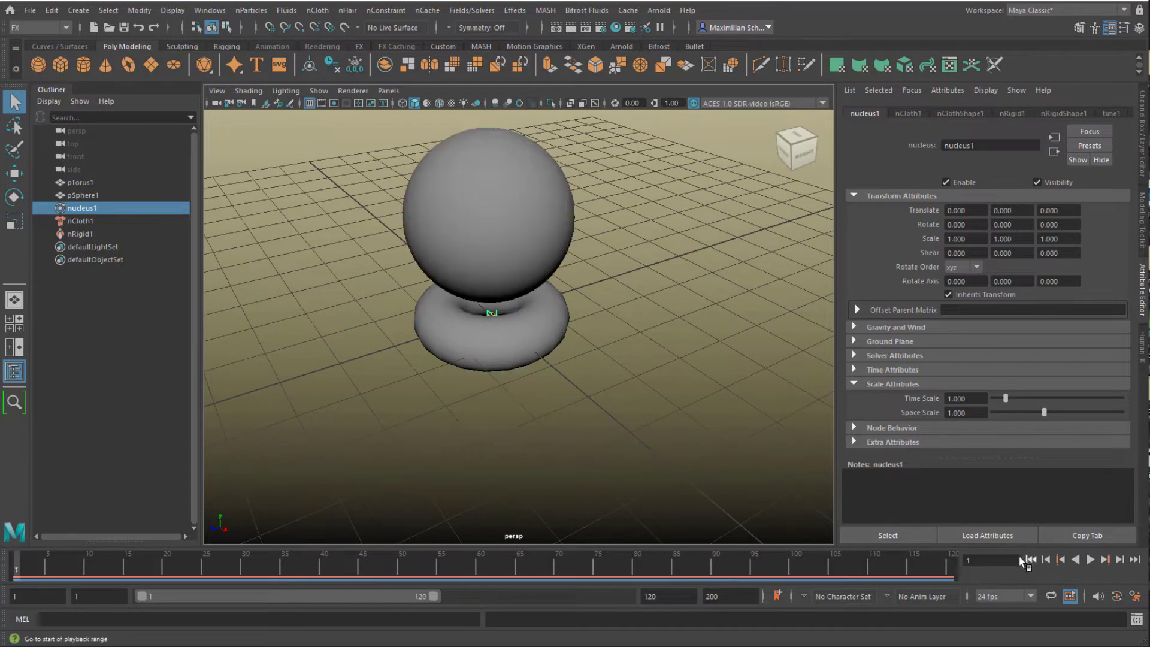
# - Enter 0.1 in the nucleus1 Space Scale field
pyautogui.click(973, 415)
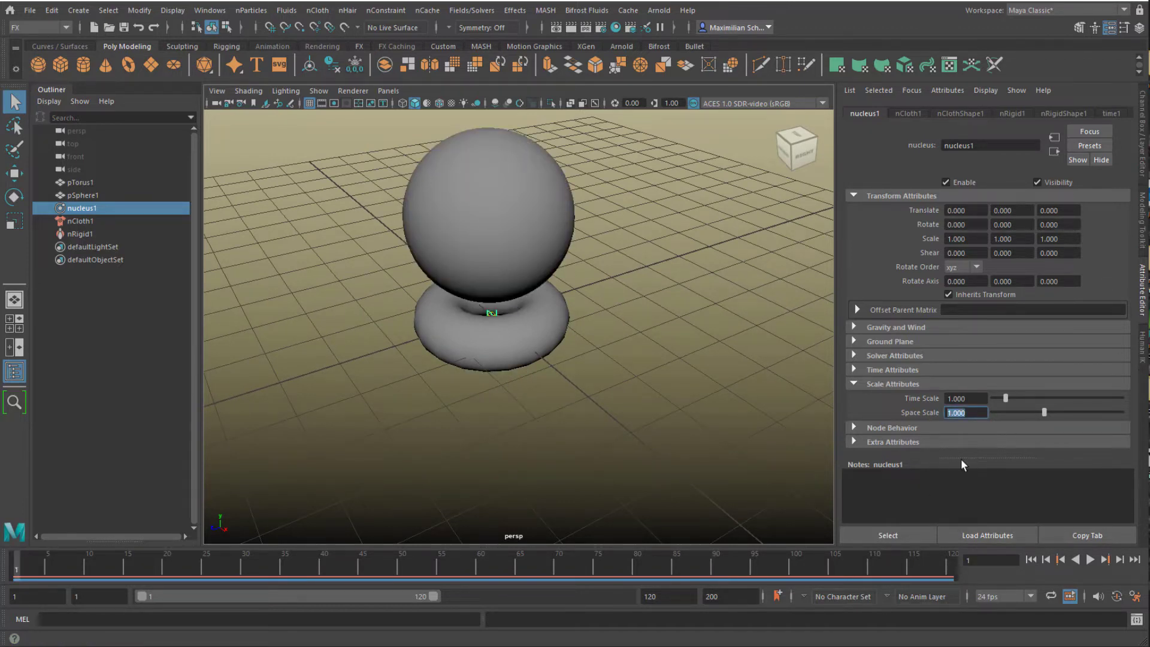
pyautogui.write('0.')
pyautogui.press('Escape')
pyautogui.click(976, 414)
pyautogui.moveTo(972, 413); pyautogui.dragTo(947, 415)
pyautogui.write('0')
pyautogui.write('.')
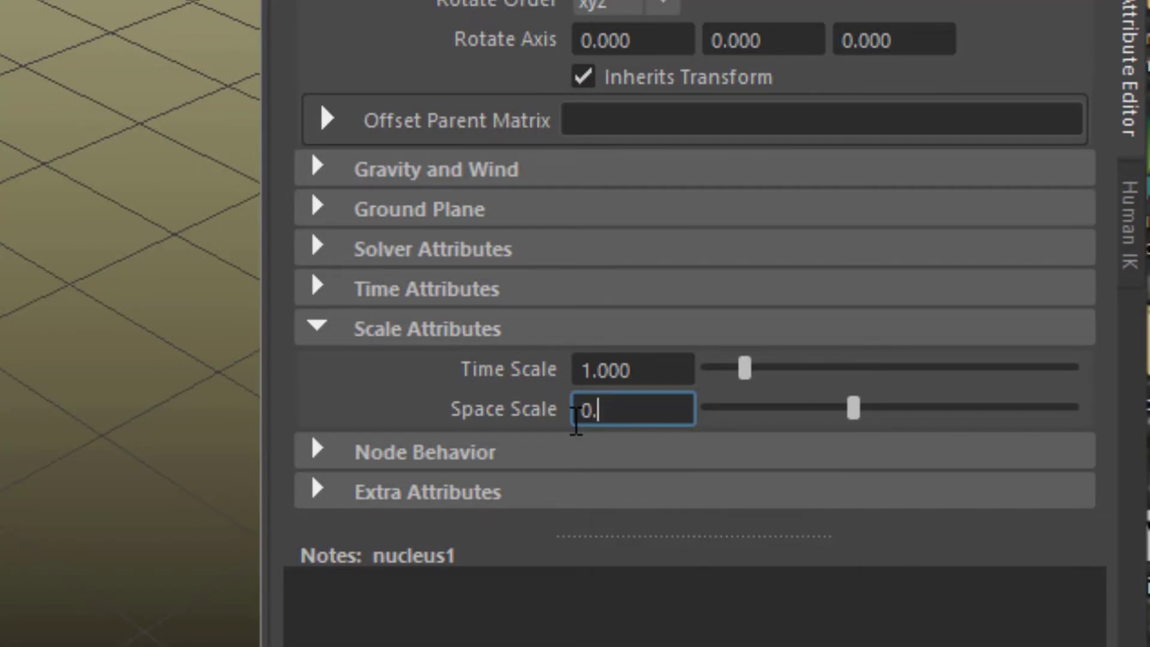
pyautogui.write('1')
pyautogui.press('Return')
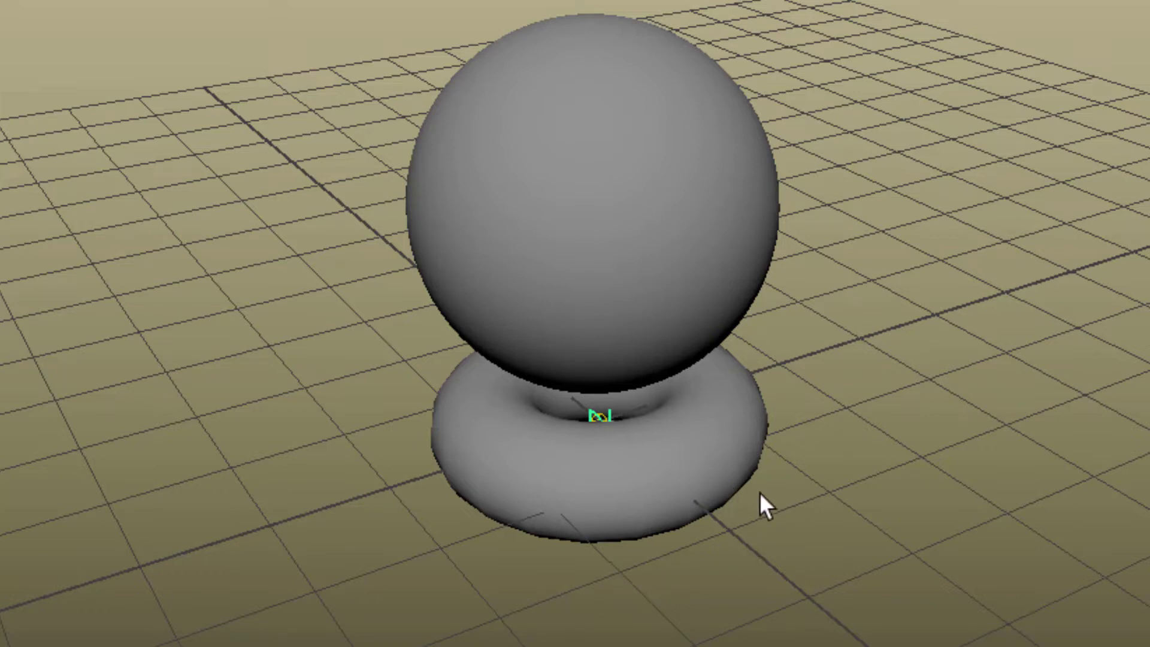
pyautogui.keyDown('alt'); pyautogui.moveTo(760, 470); pyautogui.dragTo(767, 527, button='middle'); pyautogui.keyUp('alt')
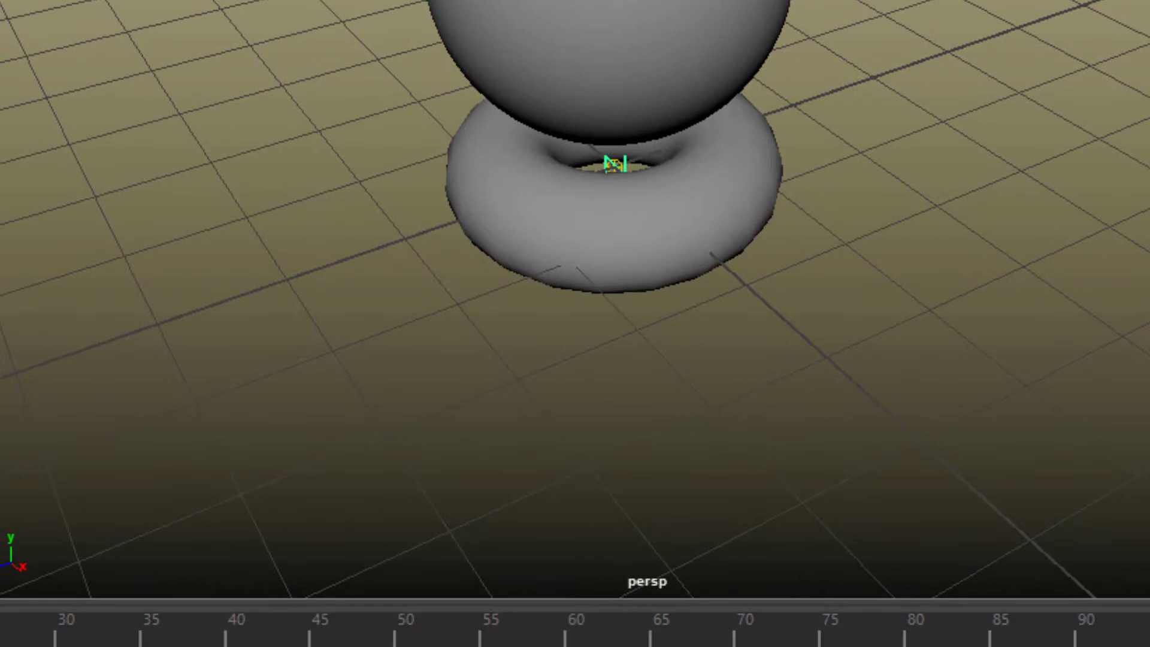
# - Check the cached playback options and play the simulation at space scale 0.1
pyautogui.rightClick(361, 641)
pyautogui.moveTo(455, 391)
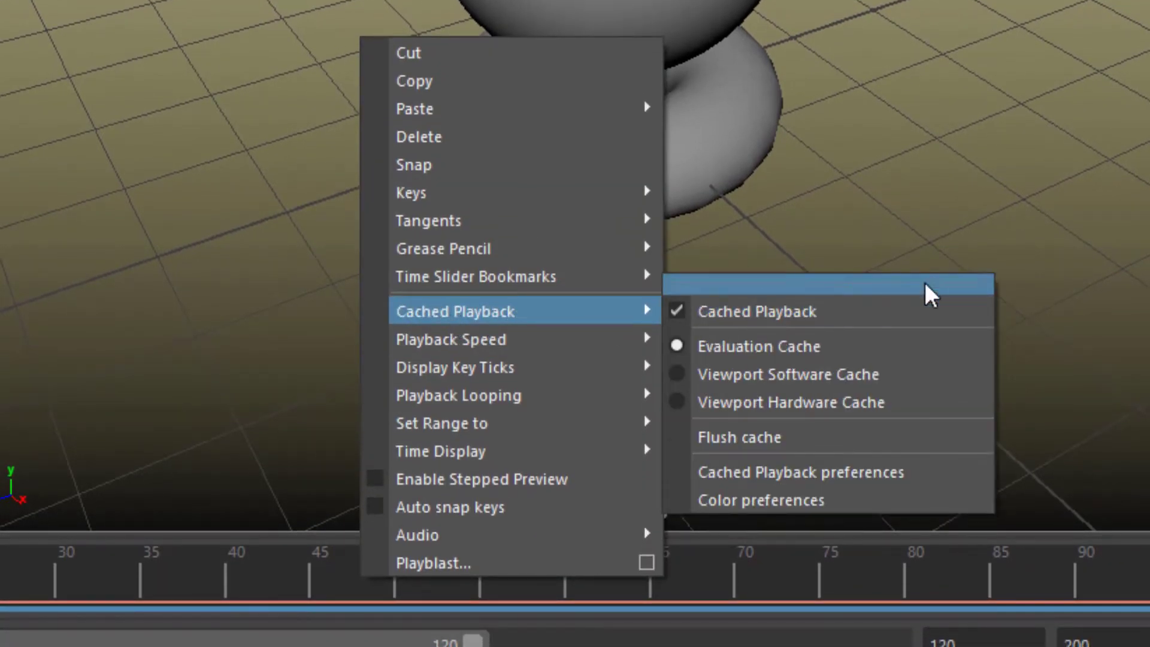
pyautogui.click(1051, 257)
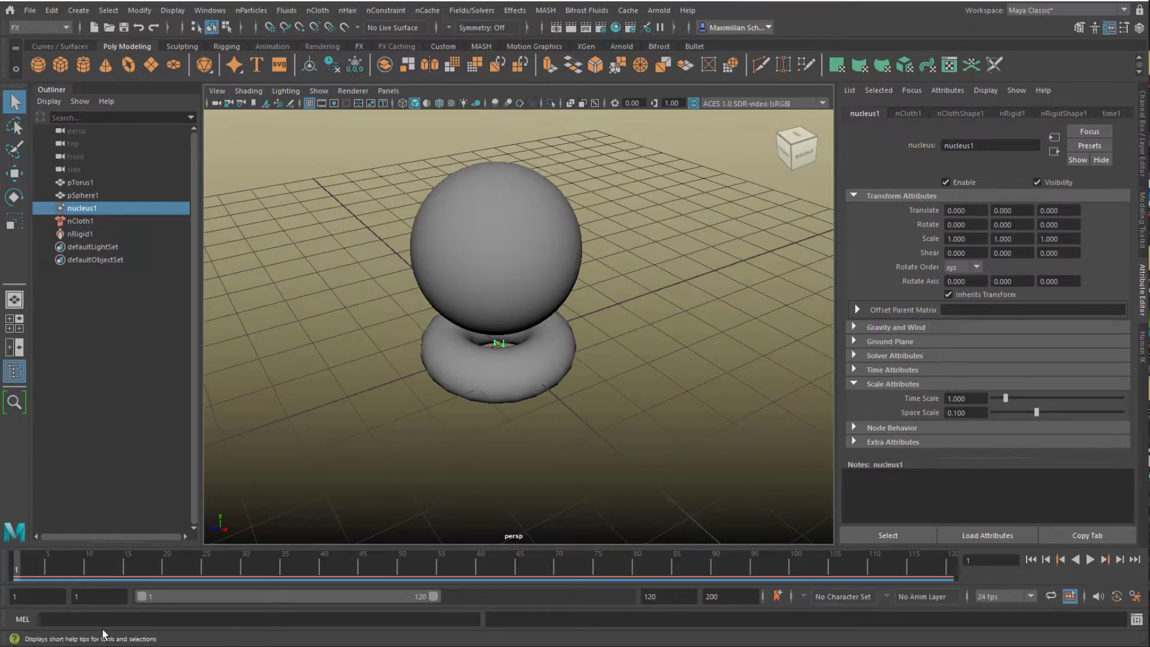
pyautogui.moveTo(24, 567)
pyautogui.mouseDown()
pyautogui.moveTo(183, 584)
pyautogui.moveTo(16, 584)
pyautogui.mouseUp()
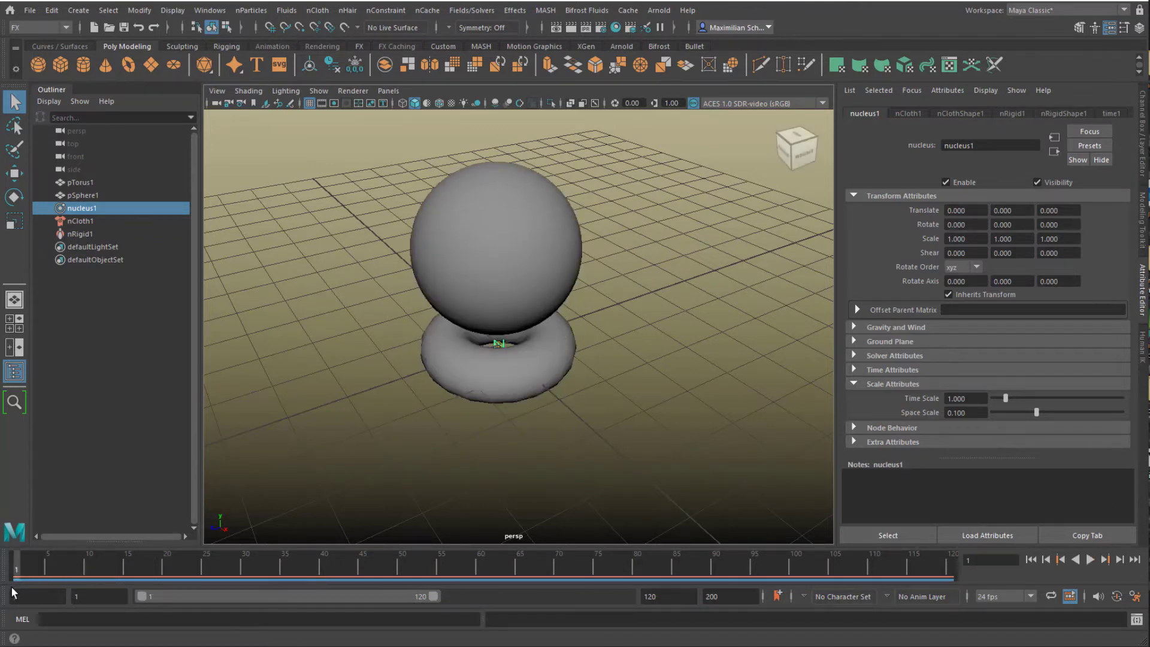
pyautogui.click(1090, 560)
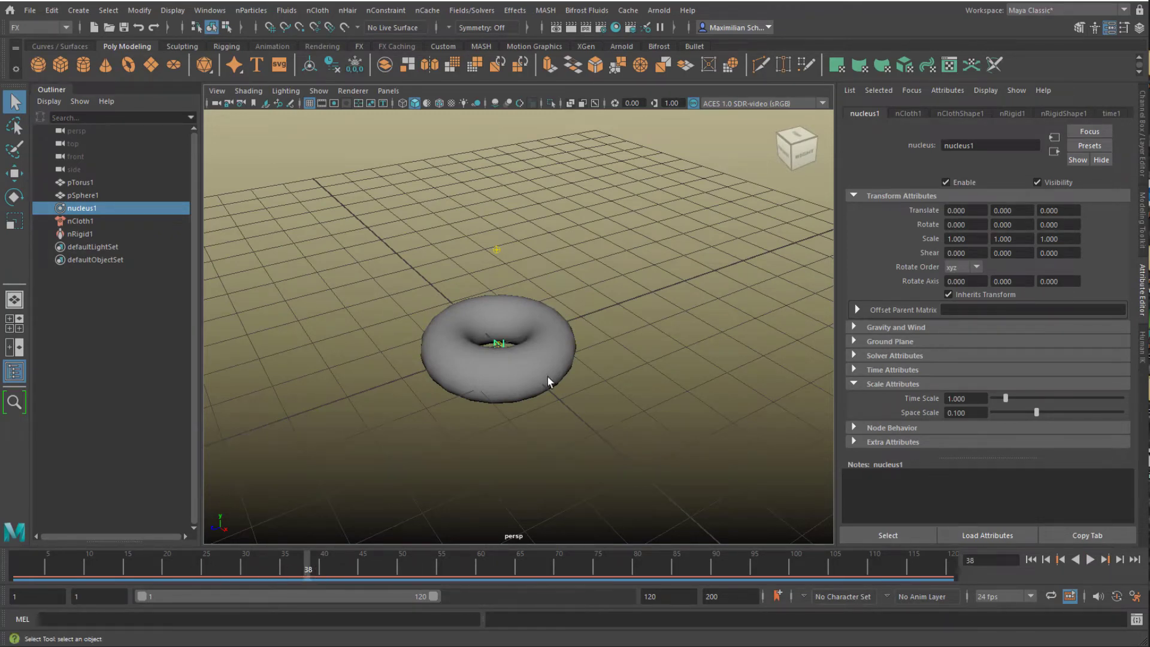
# - Rewind to frame 1, replay the cloth drop from a side view, and scrub back to frame 12
pyautogui.hotkey('alt', 'shift', 'v')
pyautogui.keyDown('alt'); pyautogui.moveTo(547, 377); pyautogui.dragTo(539, 367); pyautogui.keyUp('alt')
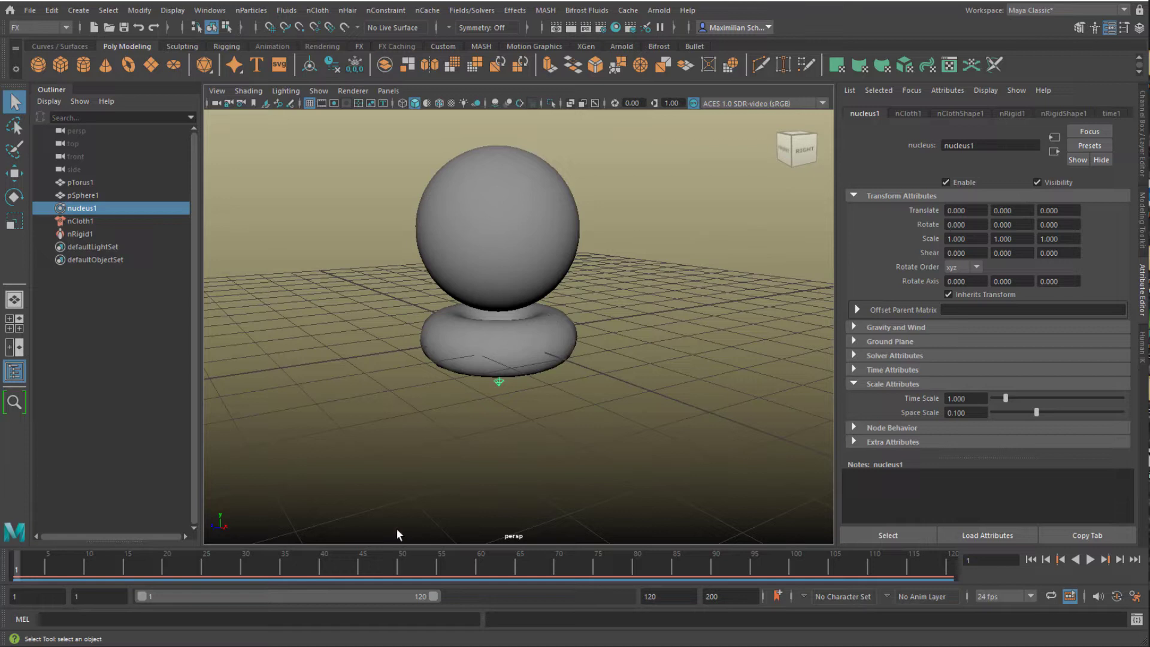
pyautogui.hotkey('alt', 'v')
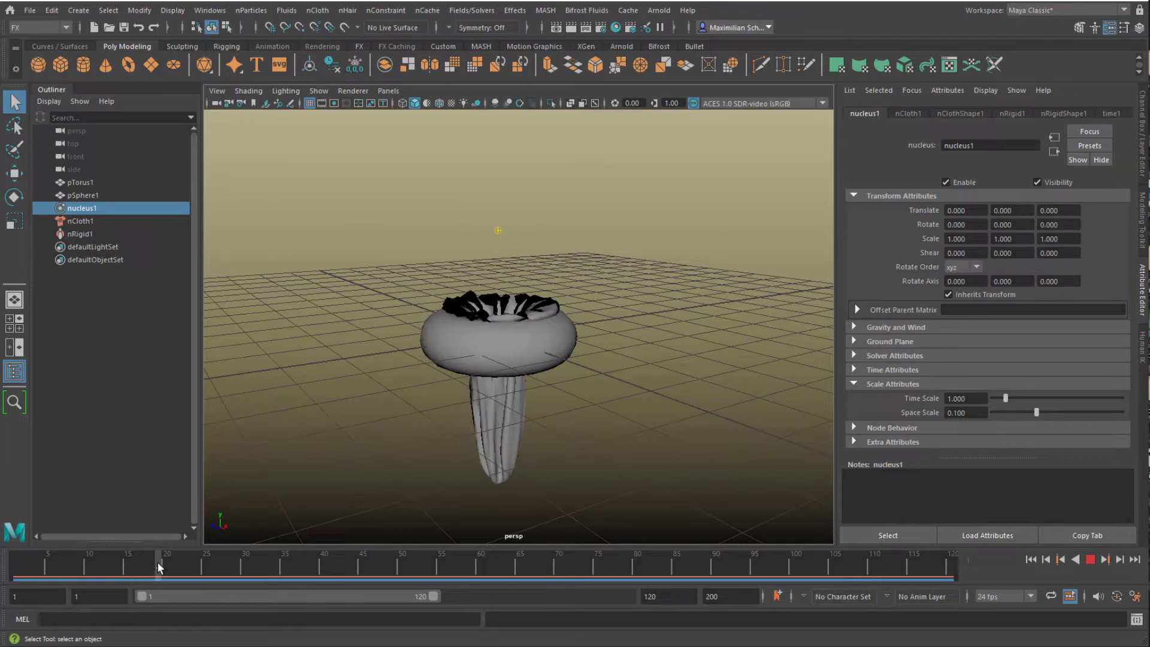
pyautogui.moveTo(159, 562); pyautogui.dragTo(16, 570)
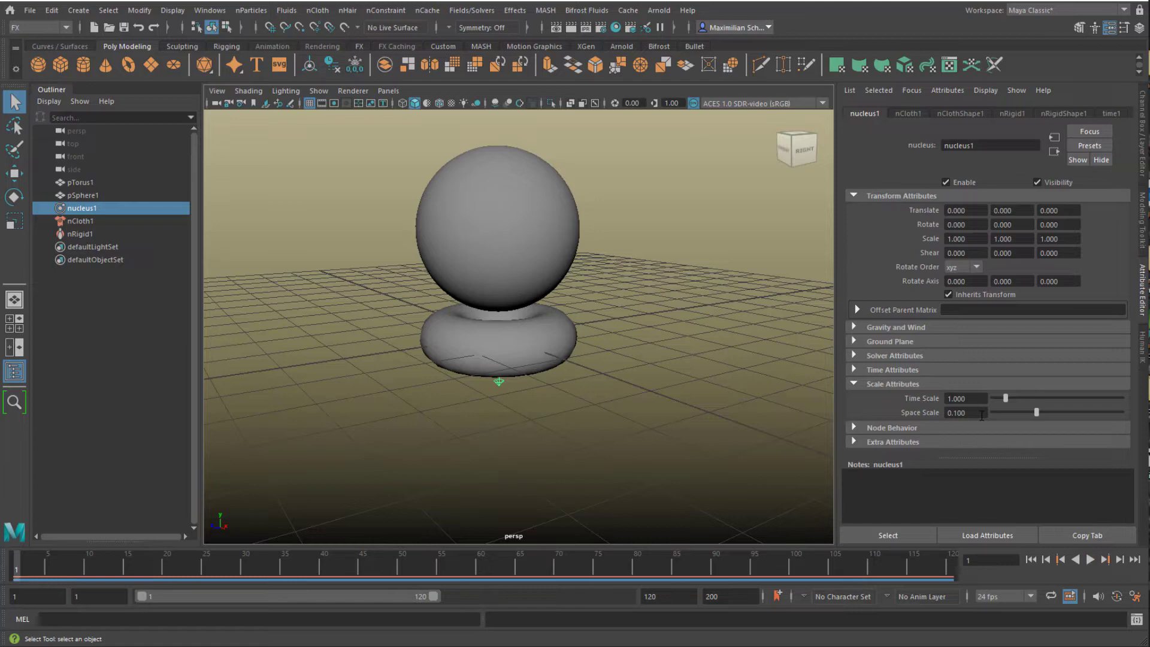
# - Change the nucleus Space Scale to 0.01 and scrub to frame 6 to test the drop
pyautogui.moveTo(982, 416); pyautogui.dragTo(942, 420)
pyautogui.write('0.01')
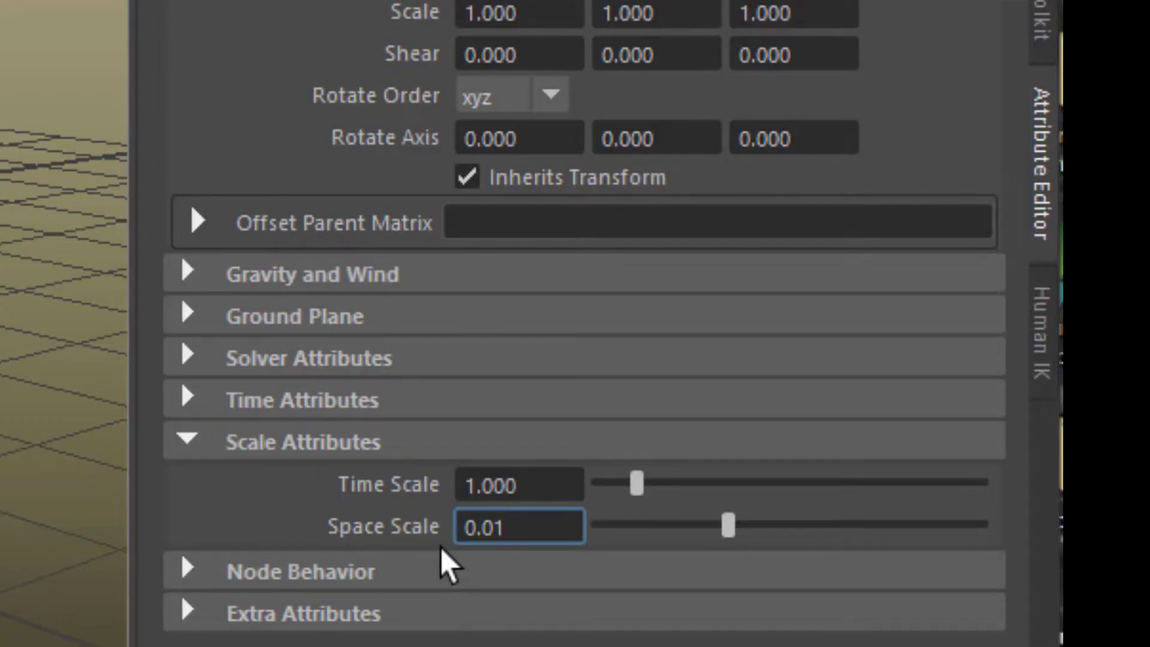
pyautogui.press('Return')
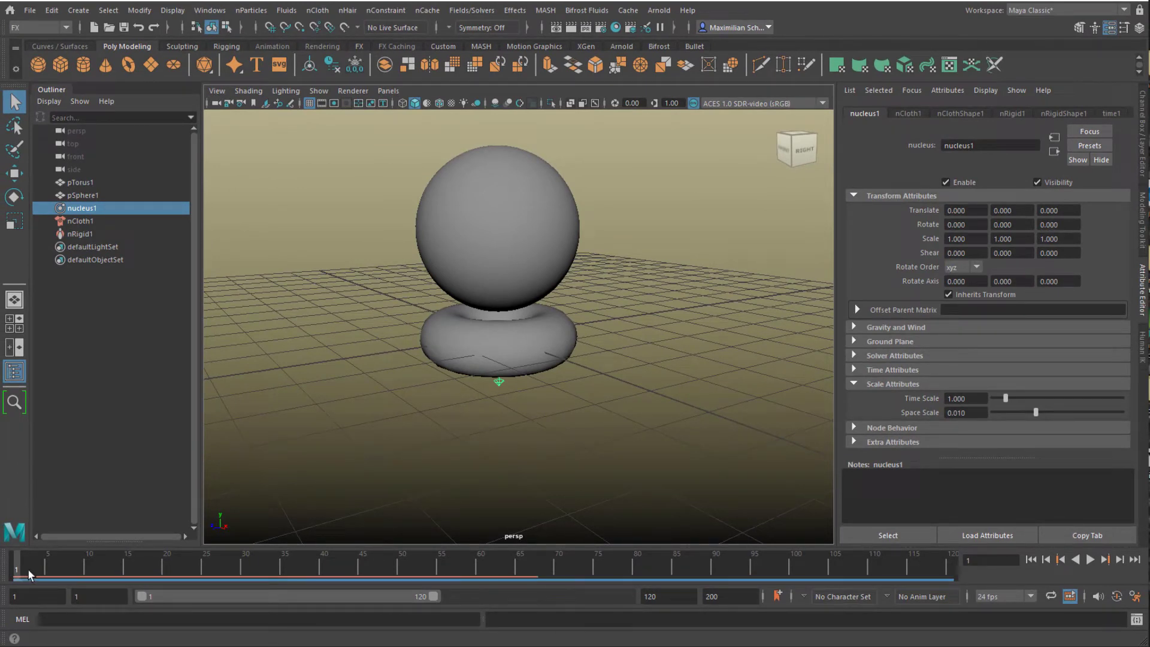
pyautogui.moveTo(27, 570)
pyautogui.mouseDown()
pyautogui.moveTo(202, 579)
pyautogui.moveTo(9, 567)
pyautogui.mouseUp()
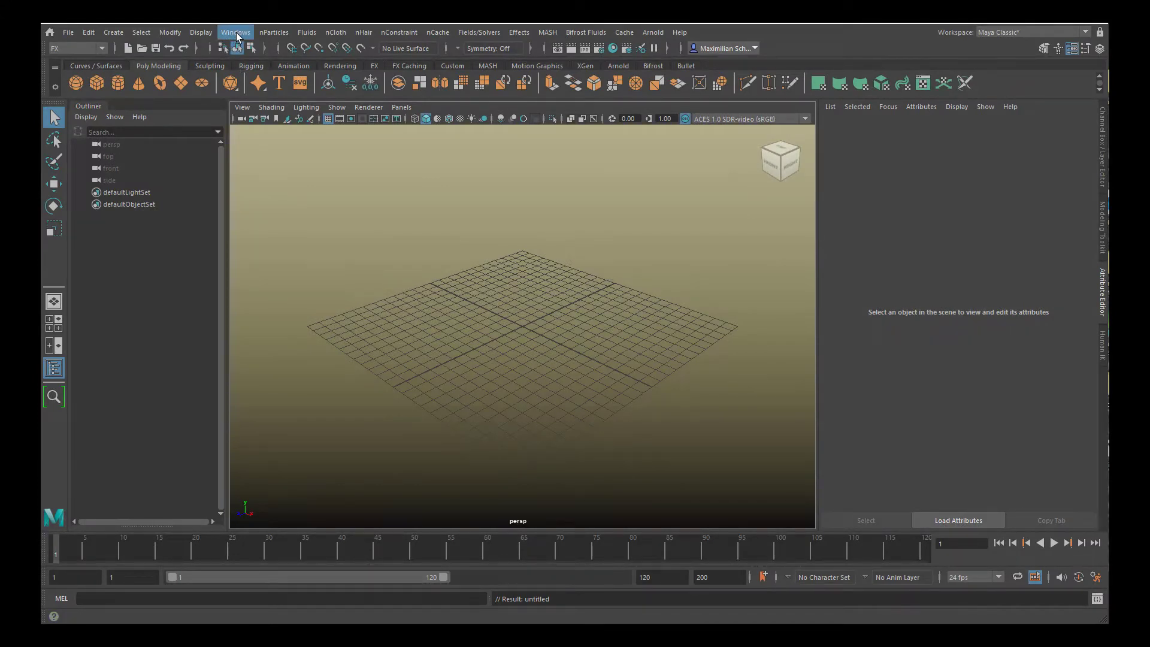
# - In Preferences > Settings, set the Linear working unit to meter and save
pyautogui.click(235, 33)
pyautogui.moveTo(304, 178)
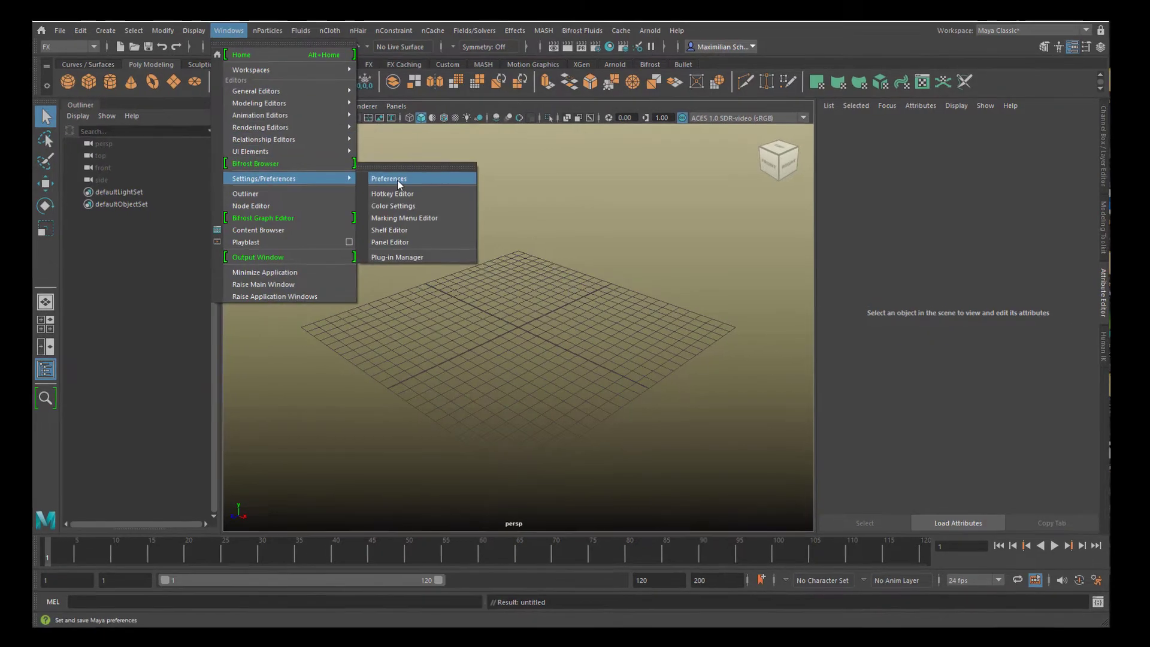
pyautogui.click(397, 179)
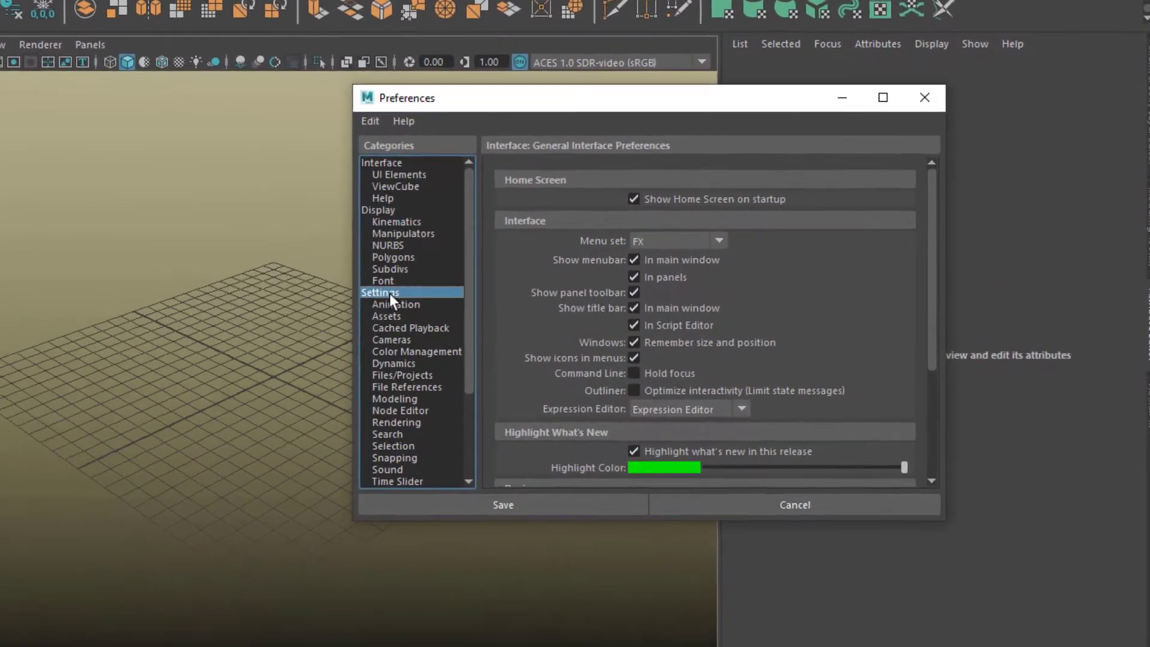
pyautogui.click(389, 294)
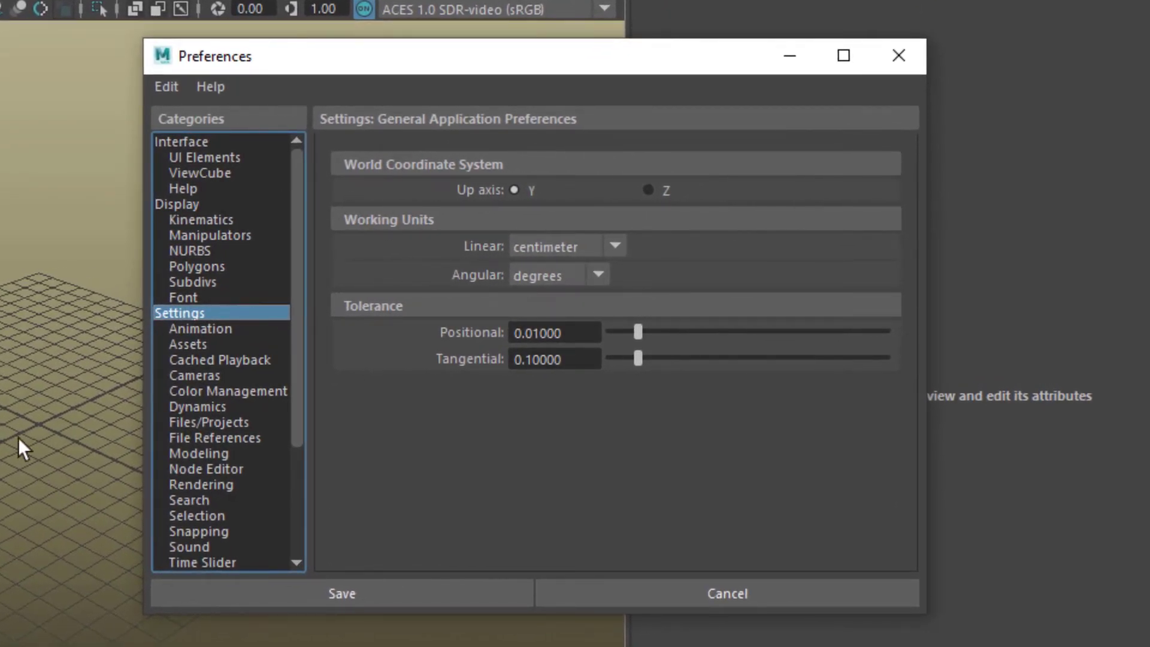
pyautogui.click(617, 248)
pyautogui.click(596, 317)
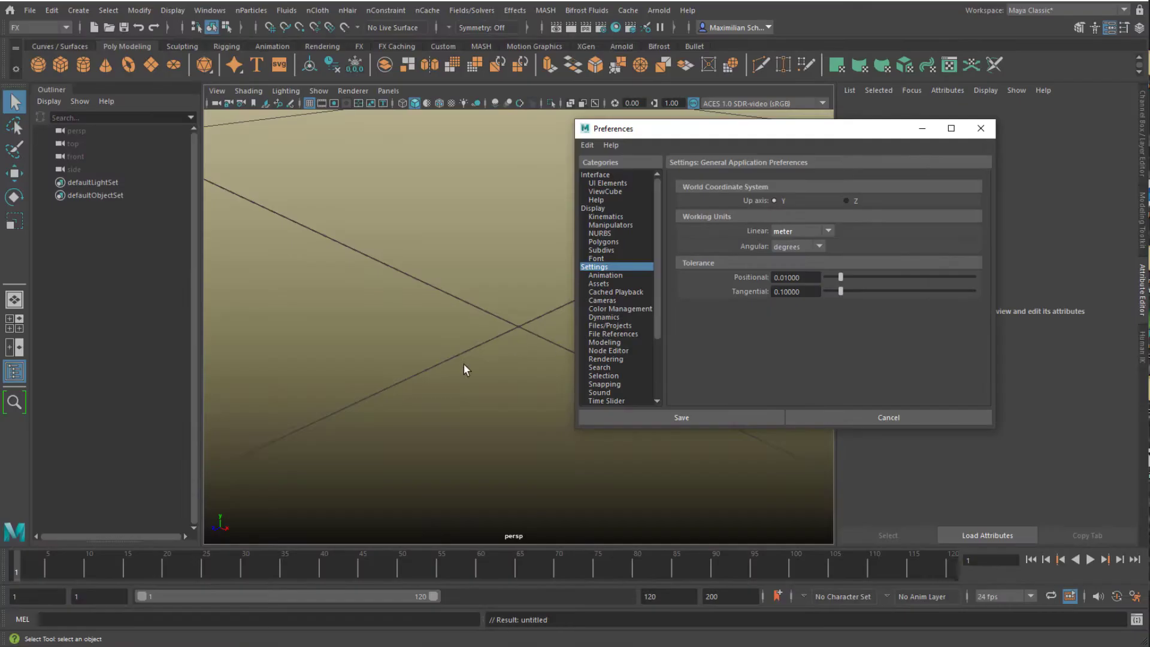
pyautogui.click(722, 418)
# - Zoom out over the meter grid, create pTorus1 and pSphere1, and select the sphere's Translate Y field
pyautogui.keyDown('alt'); pyautogui.moveTo(646, 323); pyautogui.dragTo(295, 418, button='right'); pyautogui.keyUp('alt')
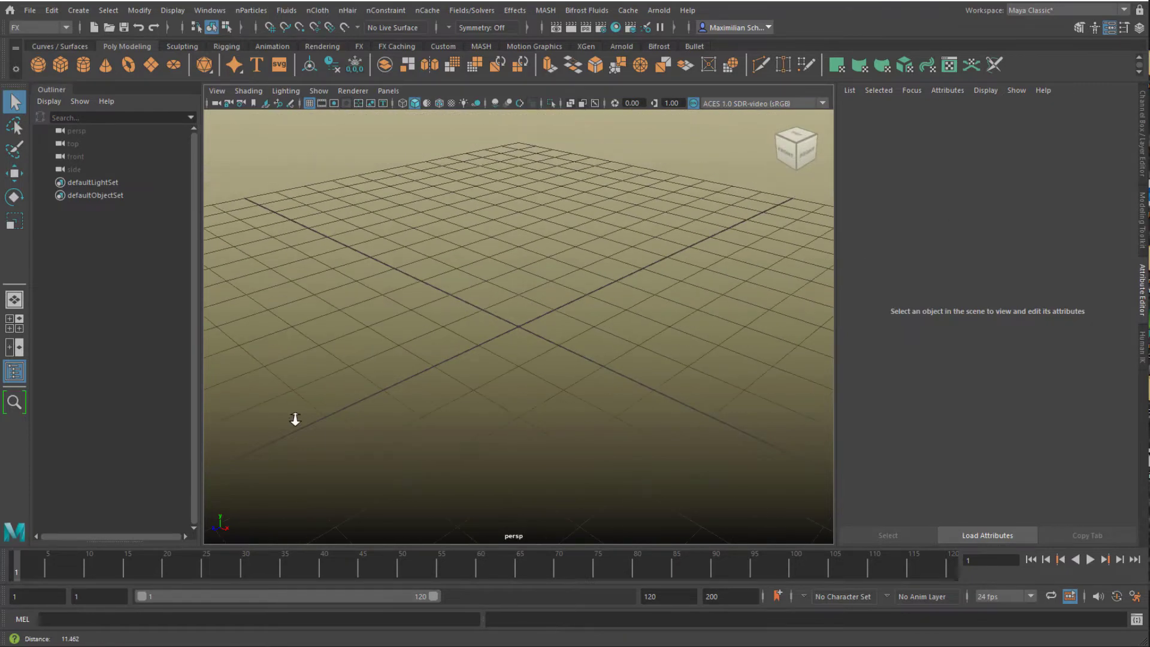
pyautogui.keyDown('alt'); pyautogui.moveTo(295, 419); pyautogui.dragTo(581, 393); pyautogui.keyUp('alt')
pyautogui.keyDown('alt'); pyautogui.moveTo(580, 393); pyautogui.dragTo(522, 411, button='right'); pyautogui.keyUp('alt')
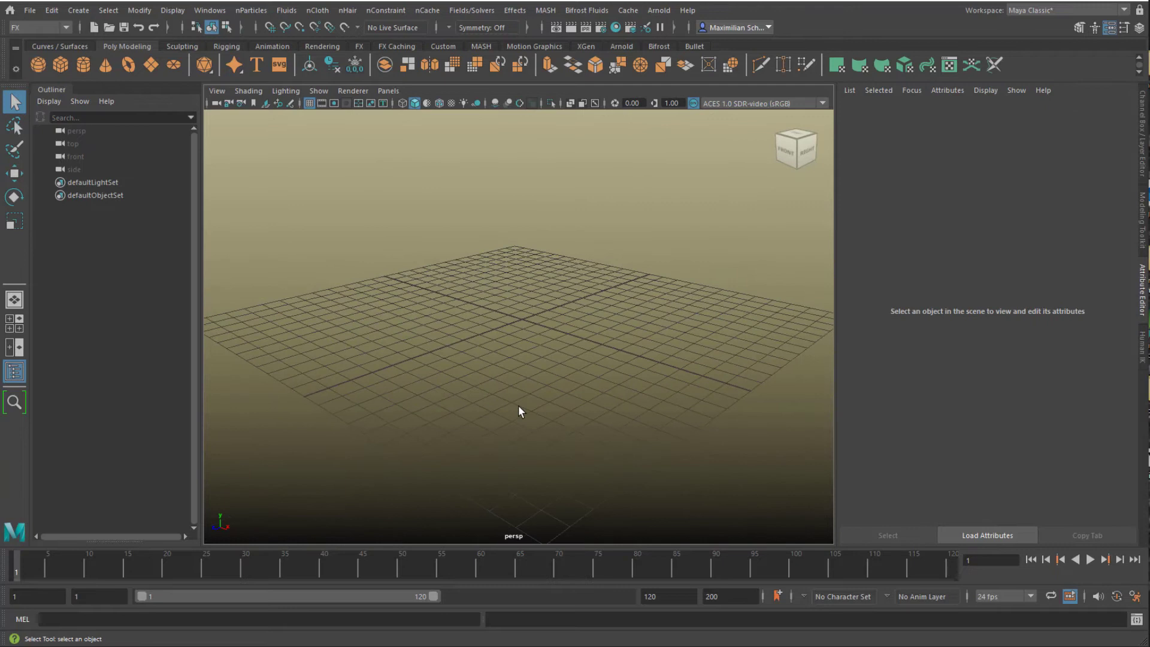
pyautogui.moveTo(521, 411)
pyautogui.keyDown('alt'); pyautogui.mouseDown()
pyautogui.moveTo(522, 383)
pyautogui.moveTo(523, 396)
pyautogui.mouseUp(); pyautogui.keyUp('alt')
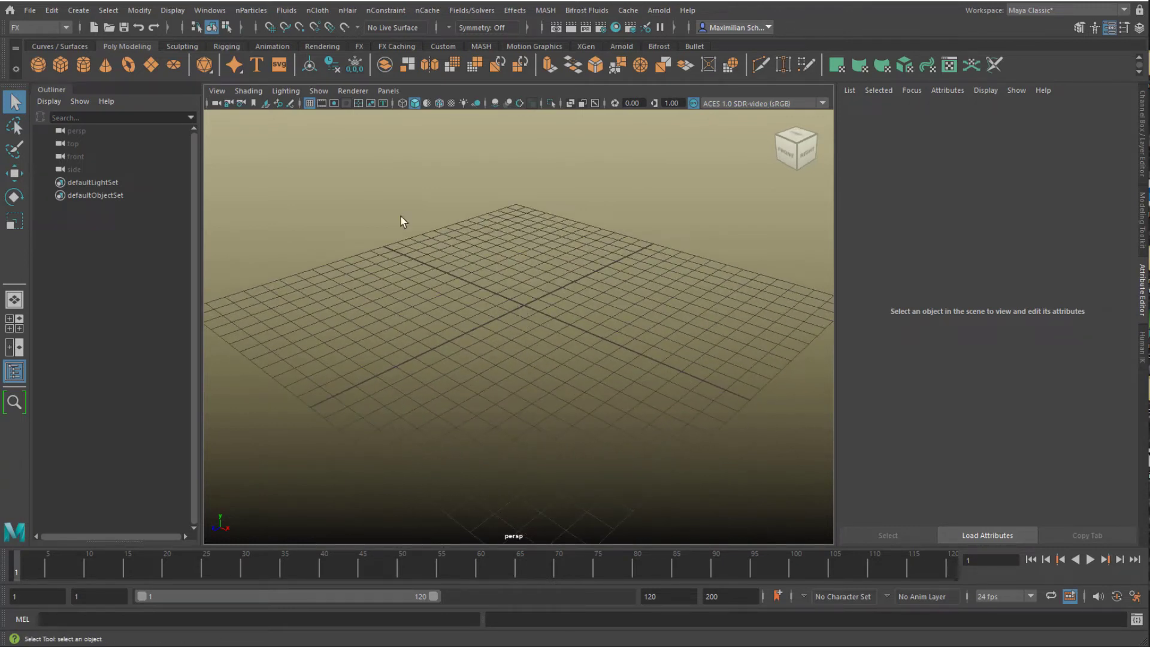
pyautogui.click(128, 64)
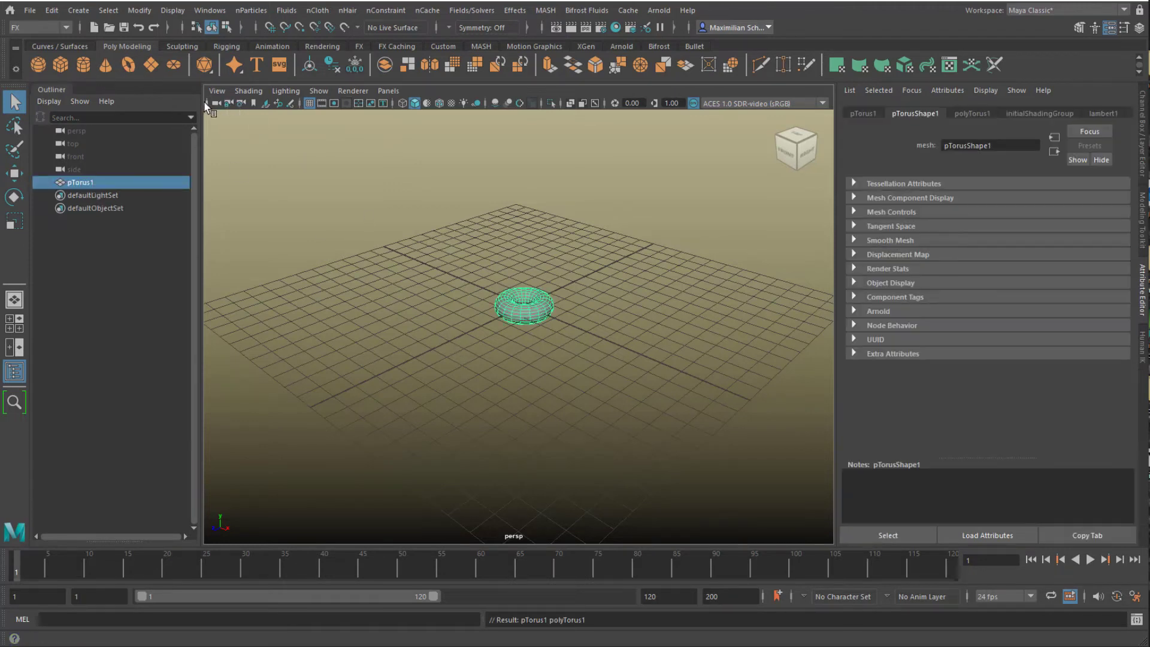
pyautogui.click(38, 65)
pyautogui.click(867, 113)
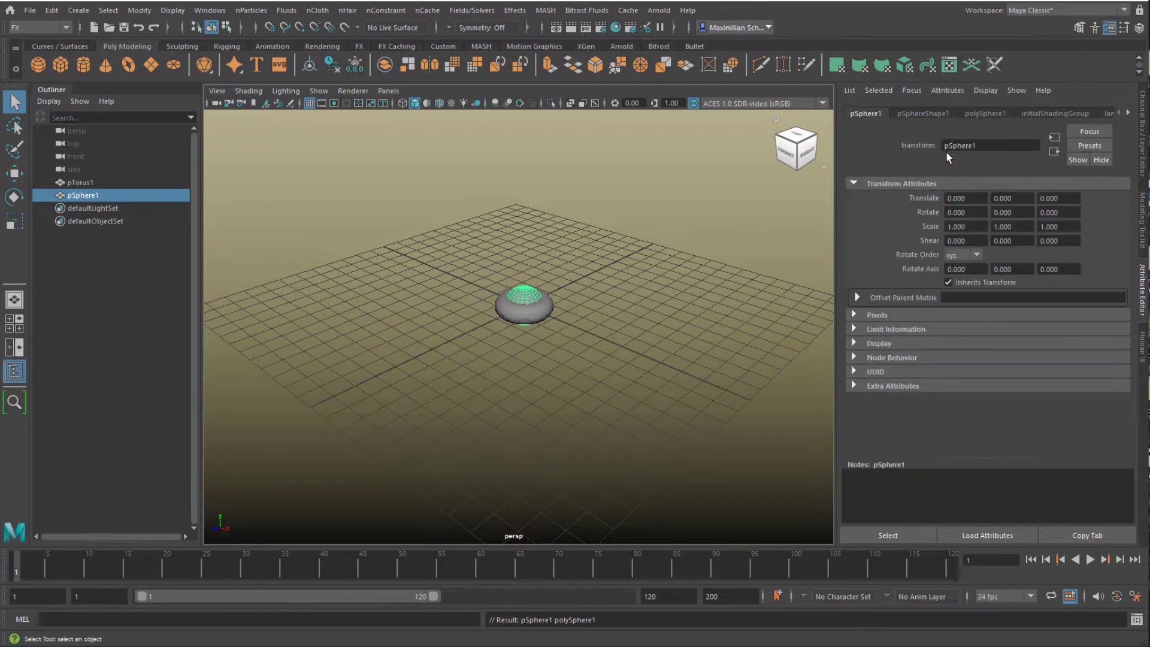
pyautogui.click(1019, 200)
# - Set pSphere1 Translate Y to 2, then give polySphere1 radius 1.5 and 50 axis and height subdivisions
pyautogui.write('2')
pyautogui.press('Return')
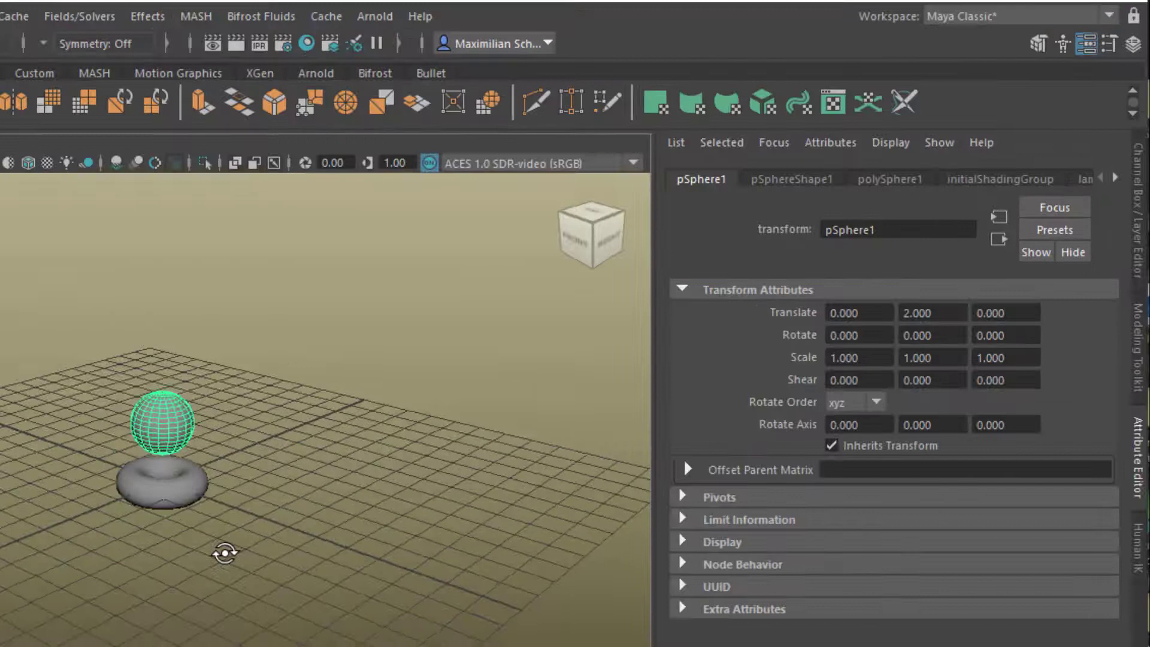
pyautogui.click(874, 184)
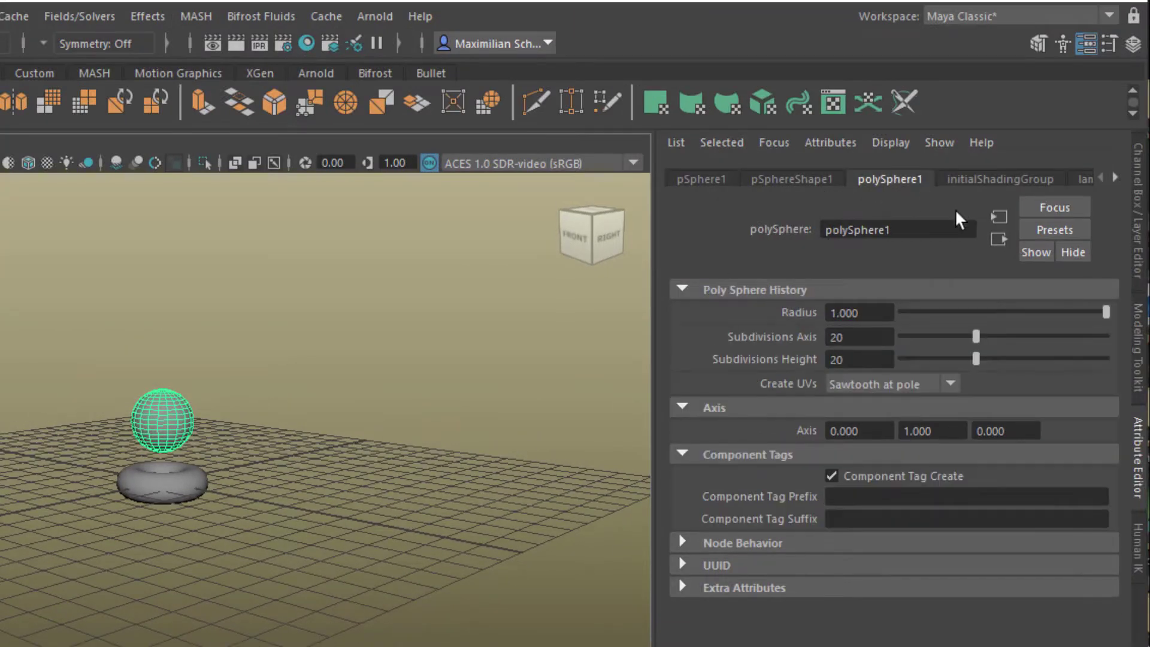
pyautogui.doubleClick(876, 315)
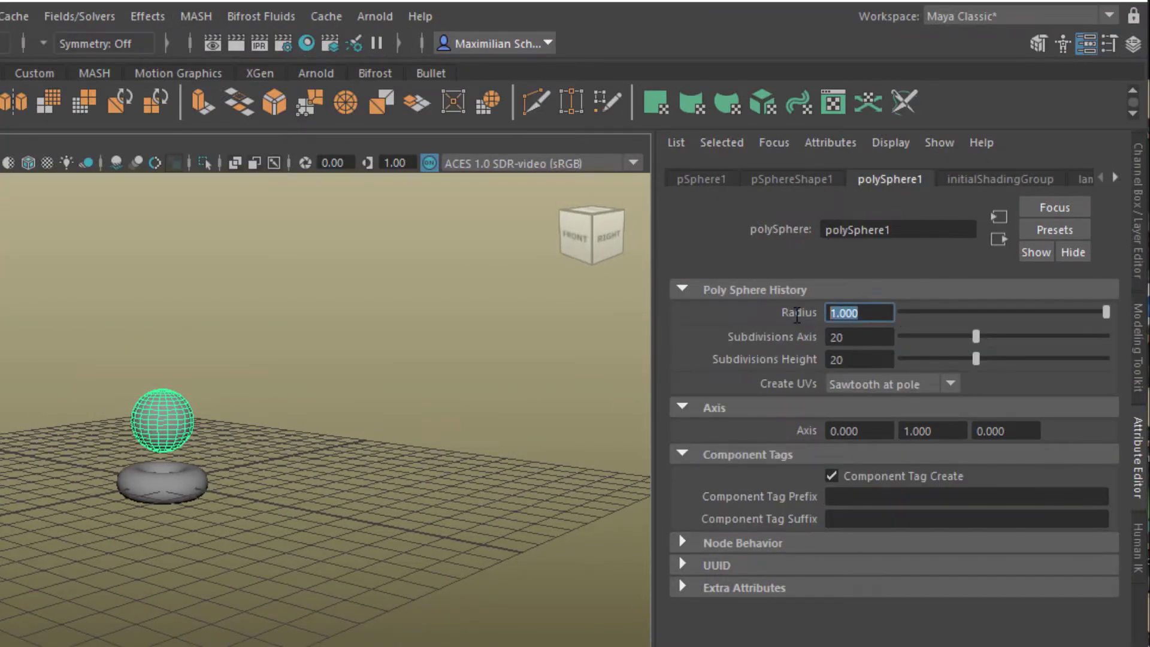
pyautogui.write('1.5')
pyautogui.press('Return')
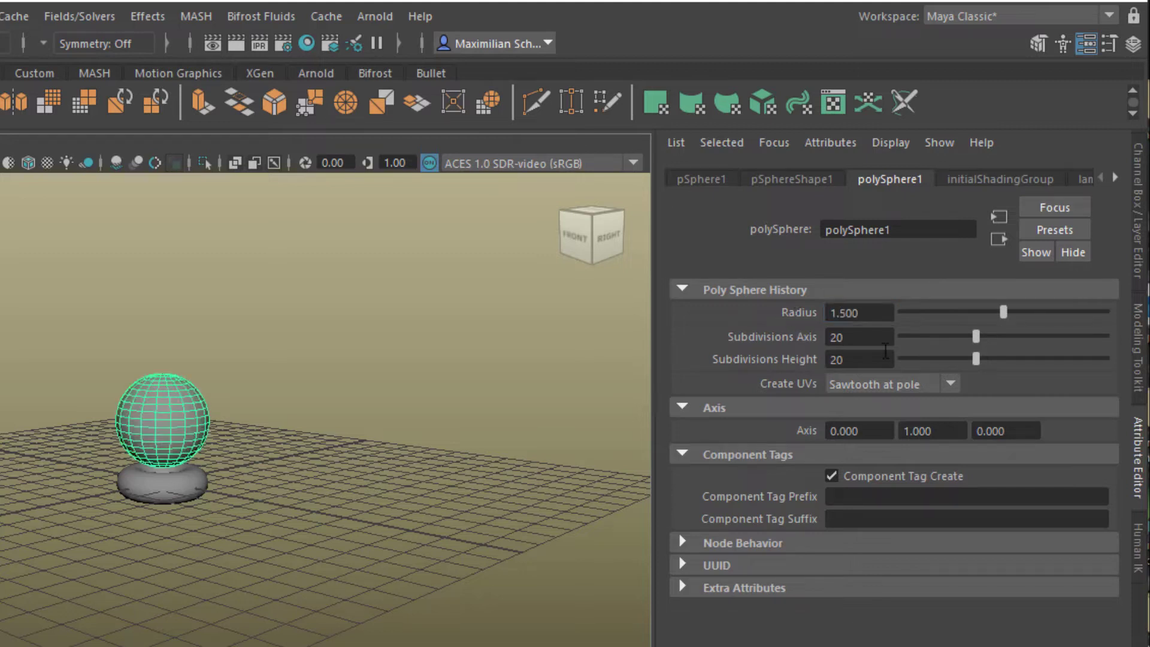
pyautogui.moveTo(974, 341); pyautogui.dragTo(1128, 354)
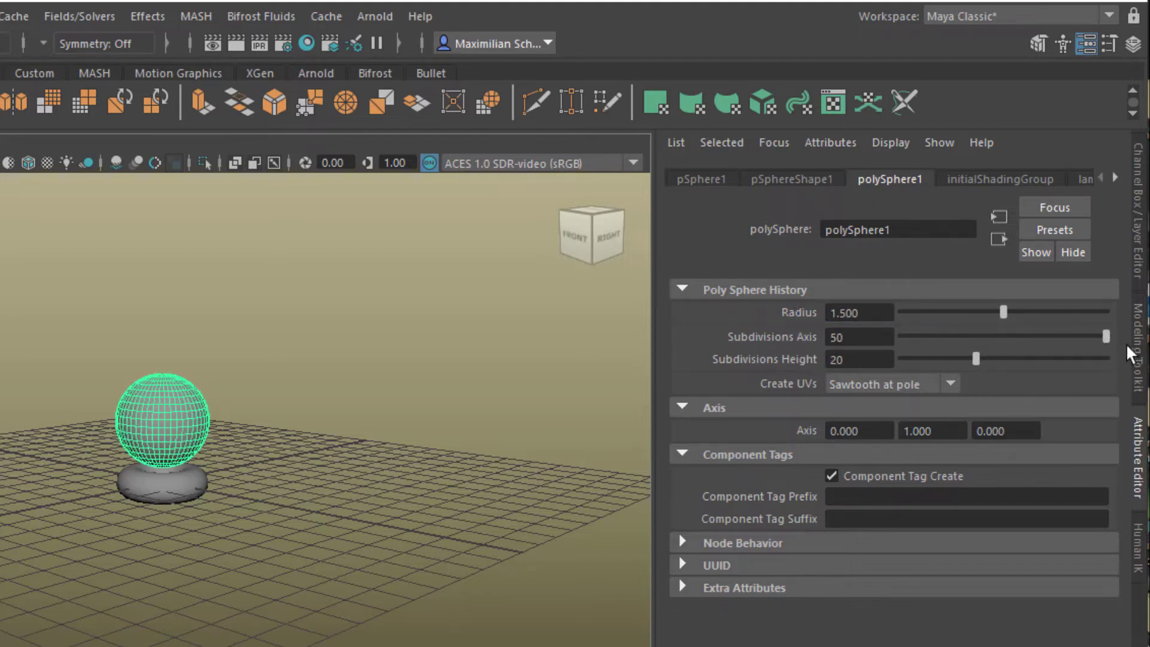
pyautogui.moveTo(976, 358); pyautogui.dragTo(1099, 393)
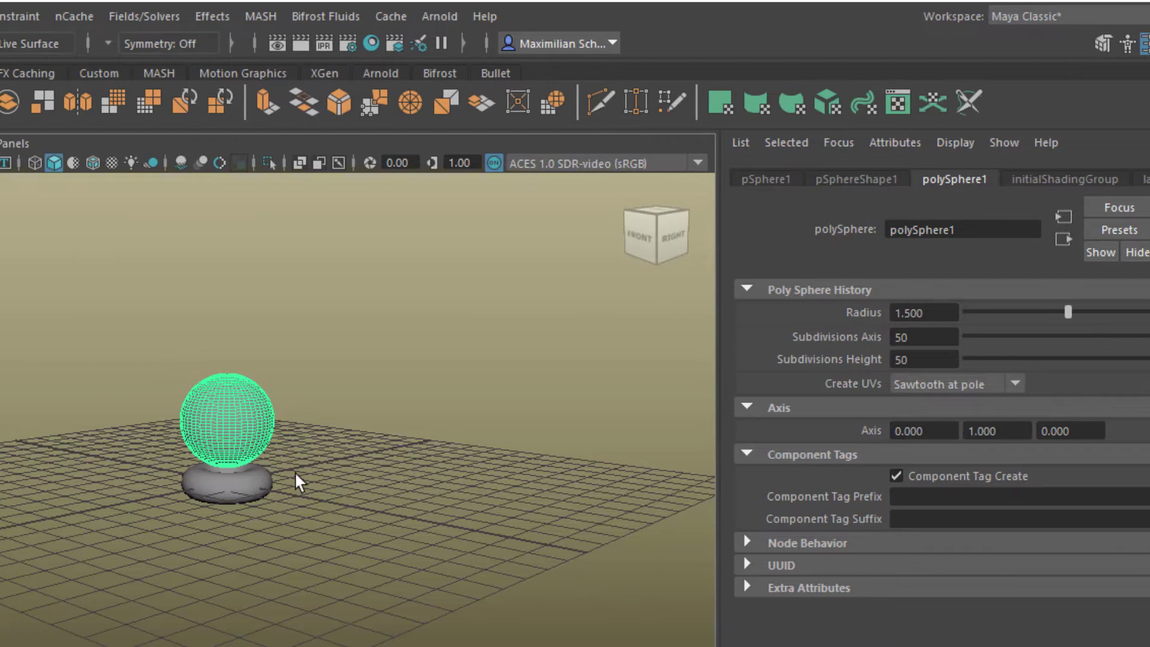
# - Apply Create nCloth to the selected sphere, then Create Passive Collider to the torus
pyautogui.click(83, 24)
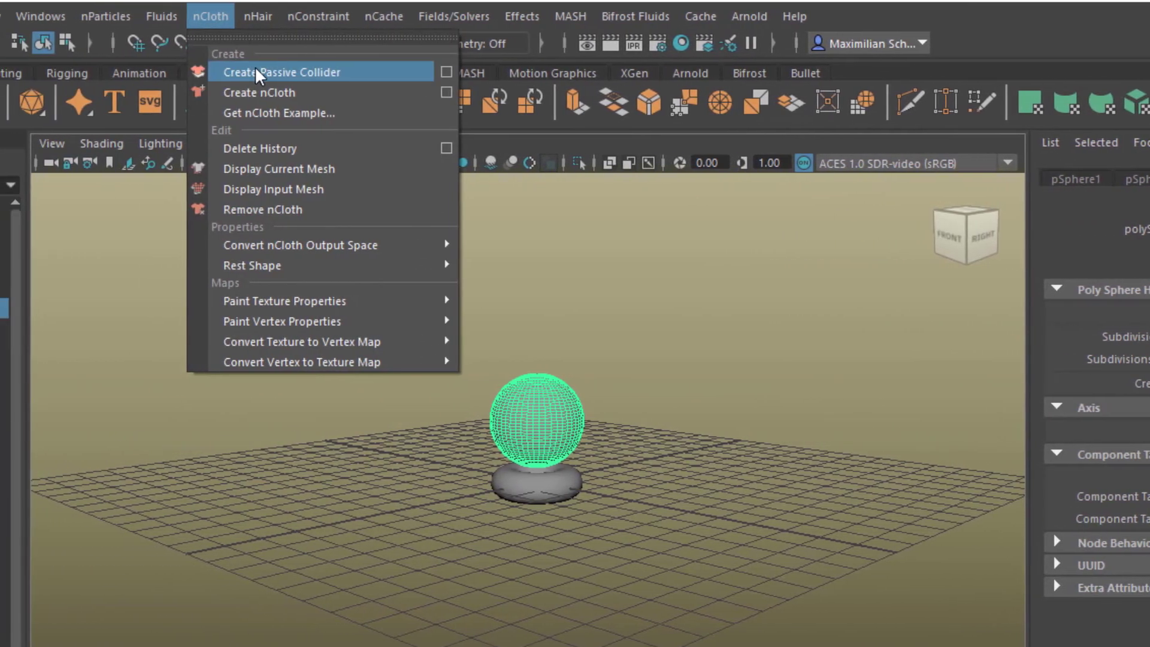
pyautogui.click(142, 99)
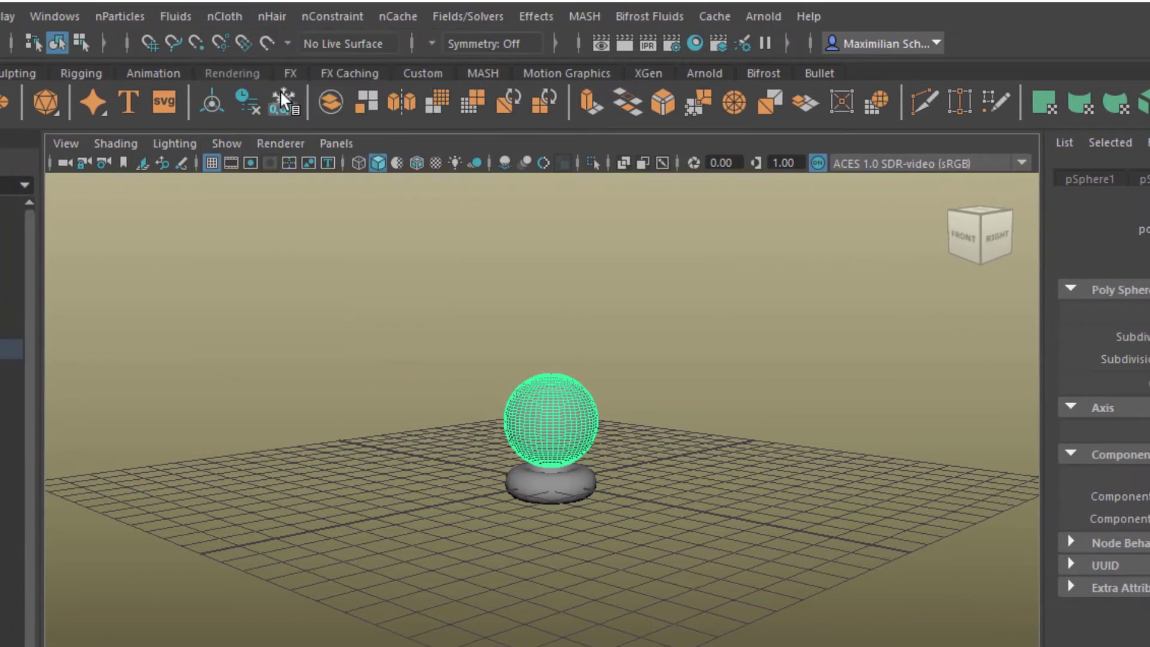
pyautogui.click(518, 482)
pyautogui.click(224, 17)
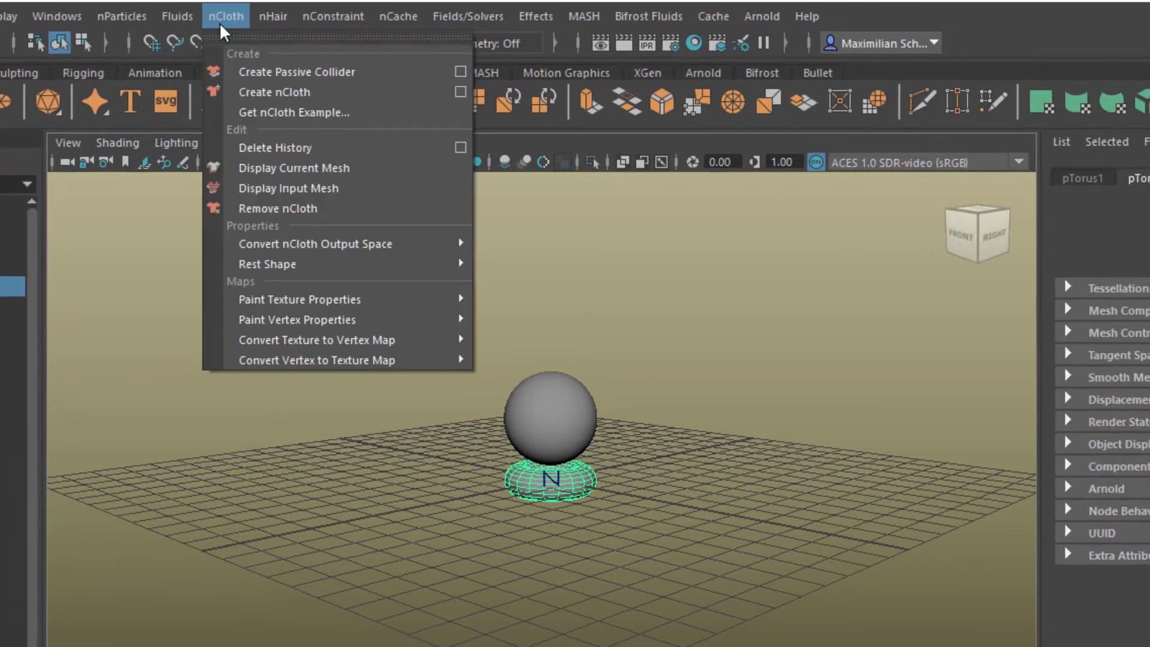
pyautogui.click(285, 70)
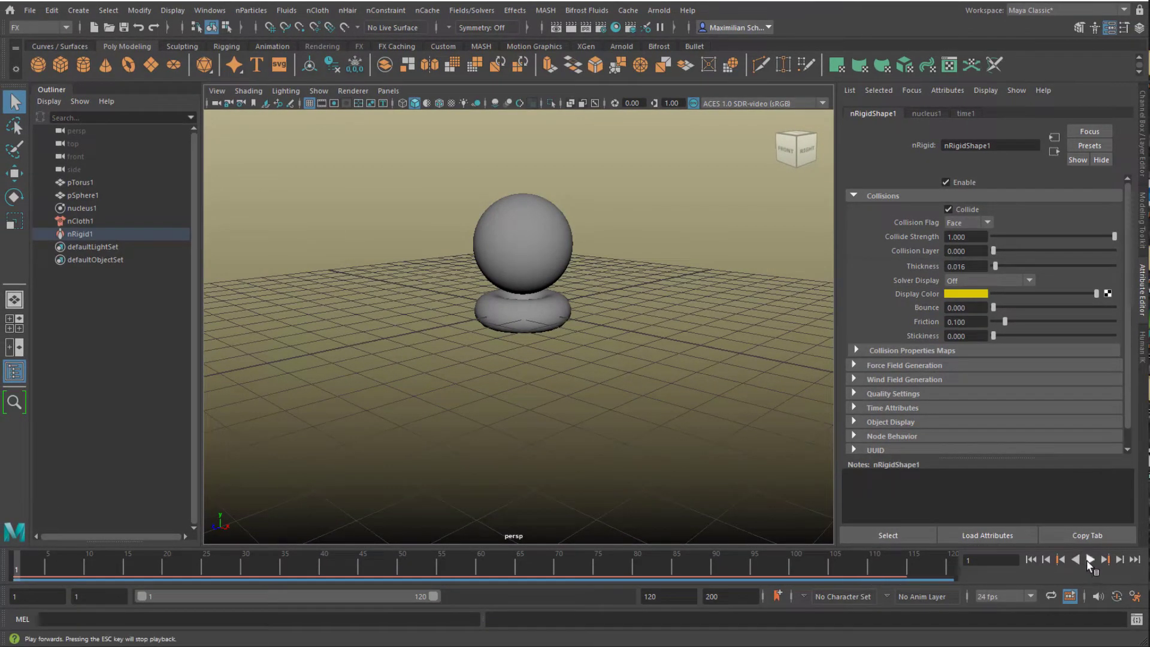
# - Set the playback end frame to 500 and play until the cloth sphere settles on the torus
pyautogui.click(1089, 559)
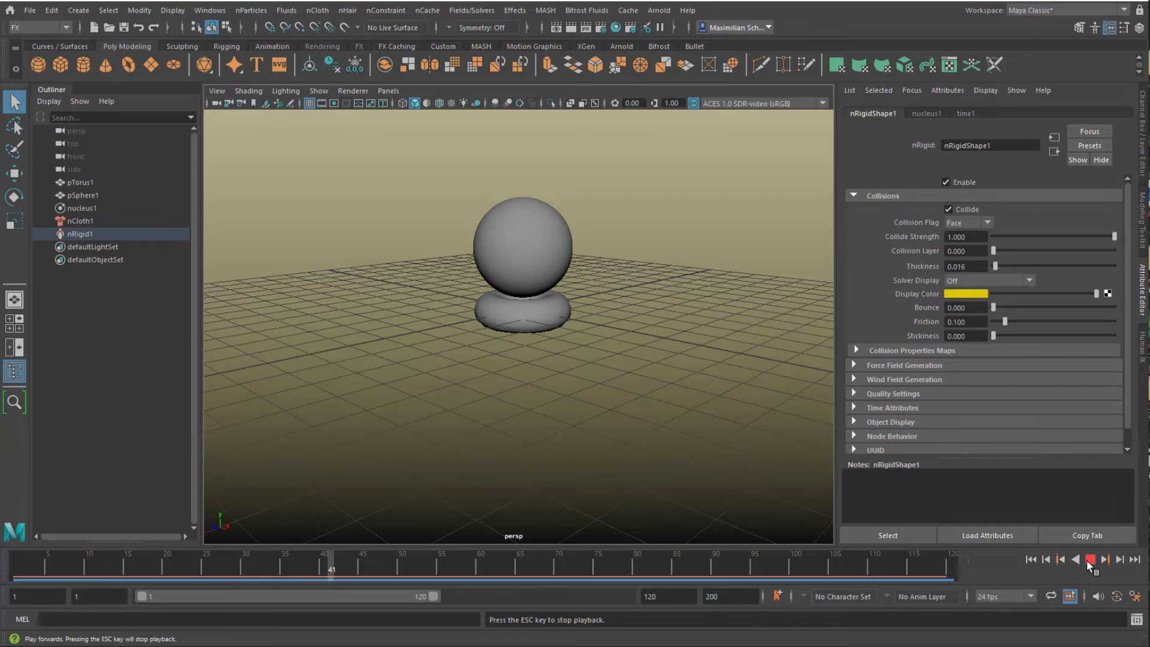
pyautogui.click(1089, 560)
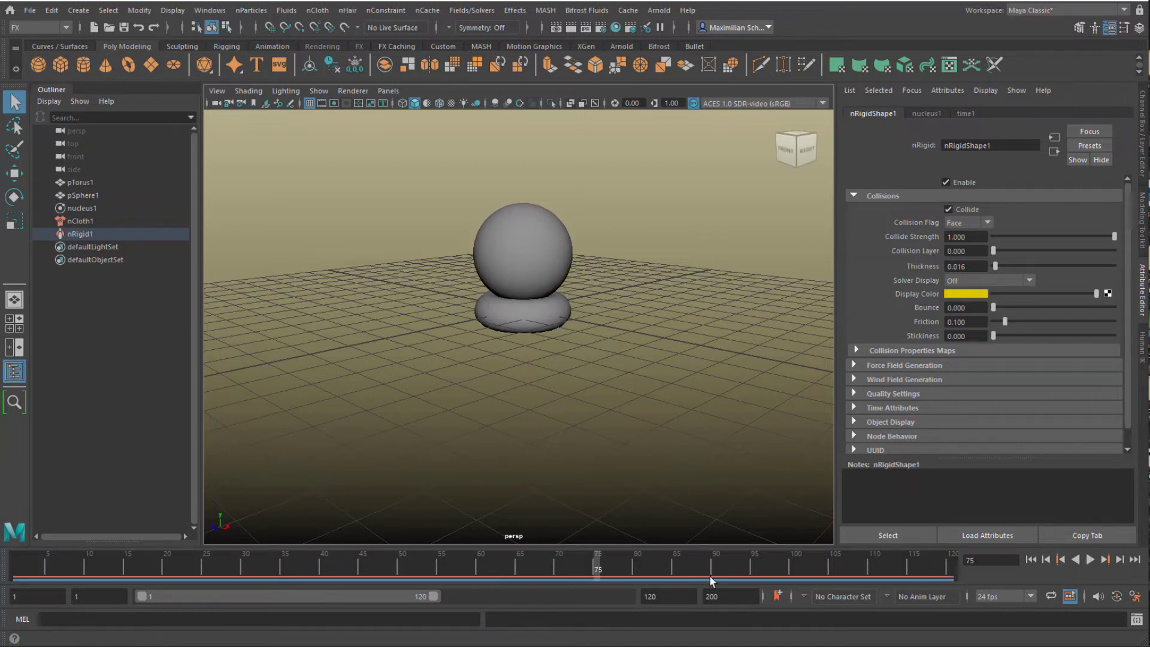
pyautogui.doubleClick(665, 597)
pyautogui.press('Return')
pyautogui.click(1091, 560)
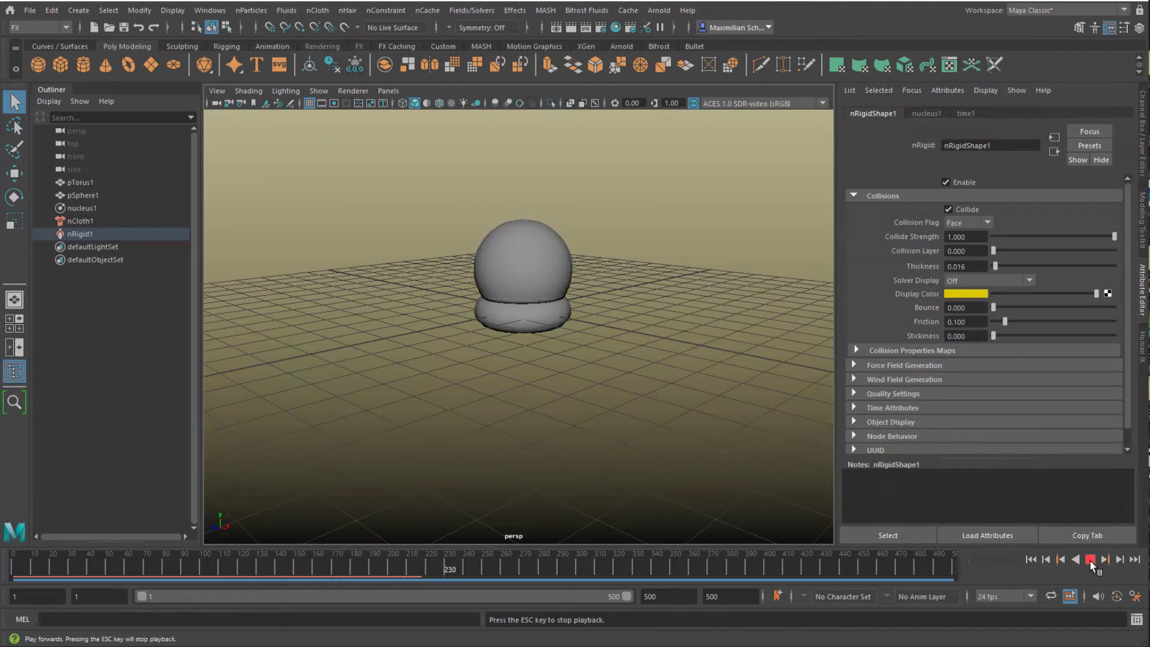
pyautogui.click(1091, 561)
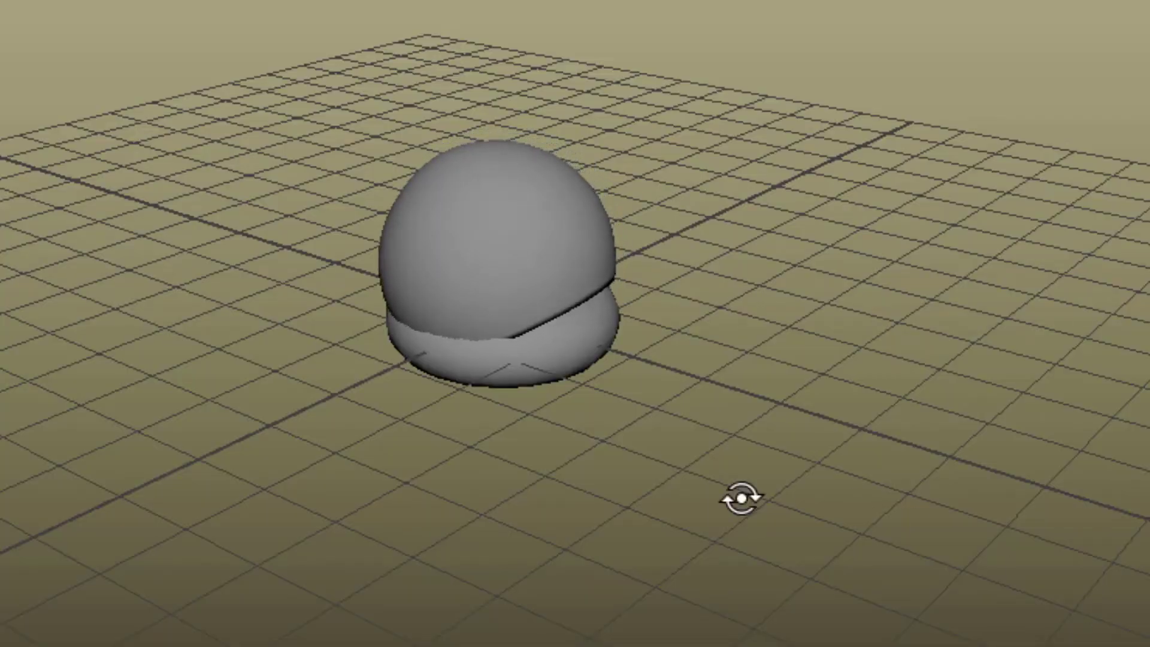
# - Orbit and zoom in to inspect the cloth sphere sagging over the torus from low angles
pyautogui.keyDown('alt'); pyautogui.moveTo(741, 498); pyautogui.dragTo(772, 455); pyautogui.keyUp('alt')
pyautogui.keyDown('alt'); pyautogui.moveTo(639, 521); pyautogui.dragTo(957, 526, button='right'); pyautogui.keyUp('alt')
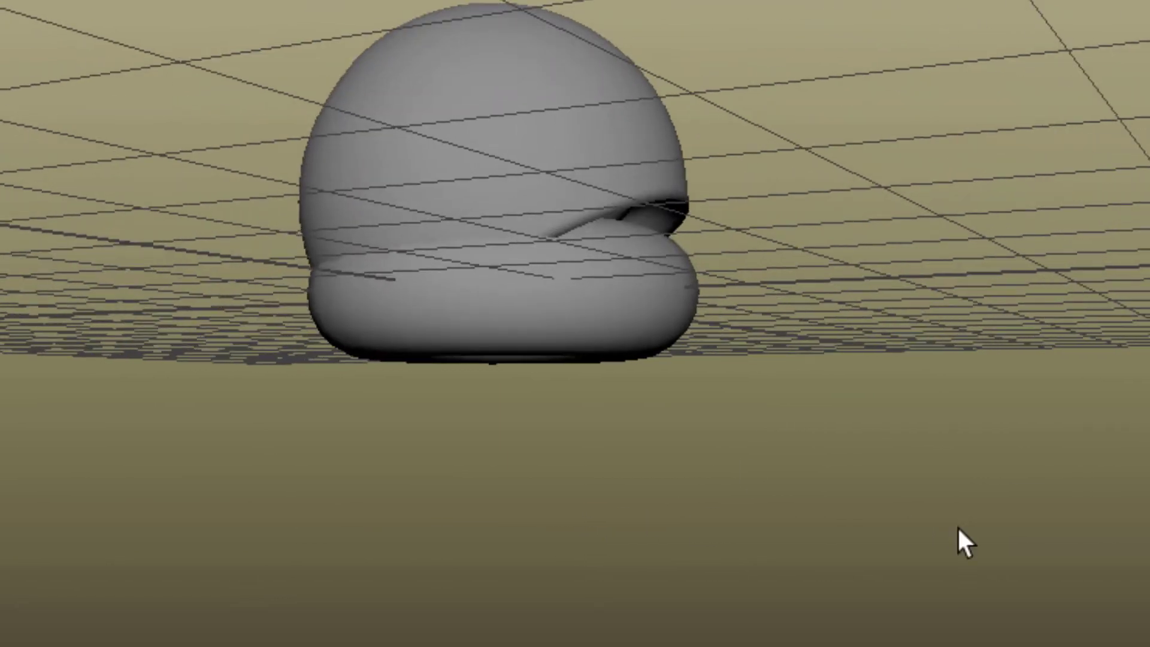
pyautogui.keyDown('alt'); pyautogui.moveTo(898, 452); pyautogui.dragTo(891, 537, button='middle'); pyautogui.keyUp('alt')
pyautogui.keyDown('alt'); pyautogui.moveTo(891, 537); pyautogui.dragTo(940, 586, button='right'); pyautogui.keyUp('alt')
pyautogui.keyDown('alt'); pyautogui.moveTo(940, 585); pyautogui.dragTo(937, 578, button='middle'); pyautogui.keyUp('alt')
pyautogui.keyDown('alt'); pyautogui.moveTo(937, 577); pyautogui.dragTo(893, 570); pyautogui.keyUp('alt')
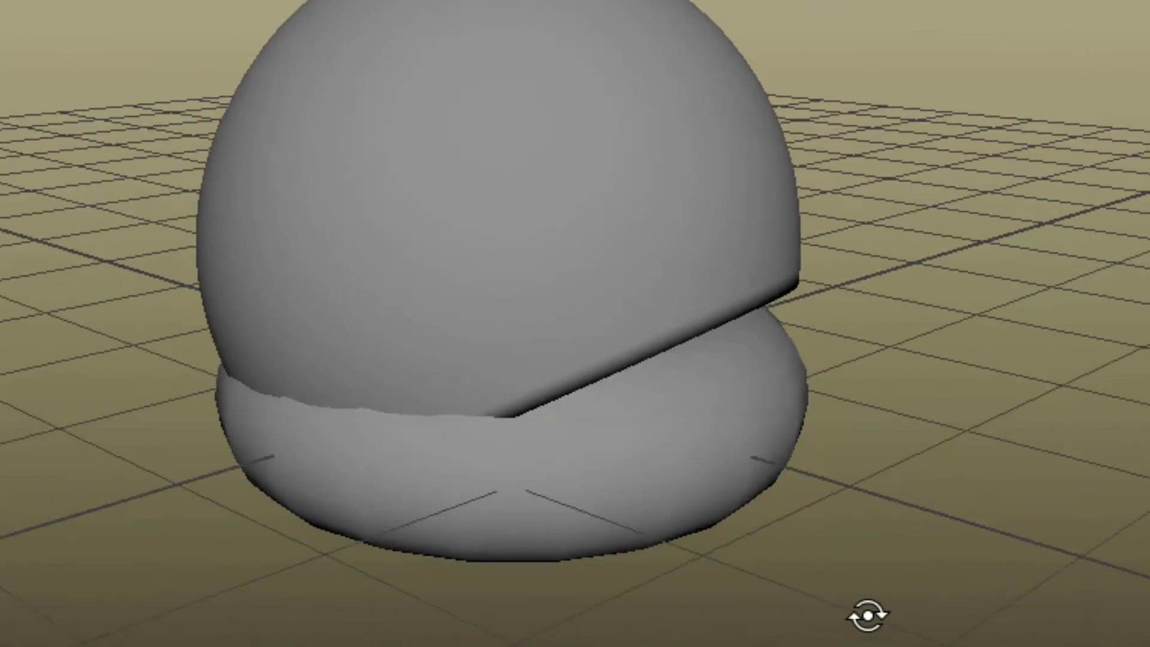
pyautogui.keyDown('alt'); pyautogui.moveTo(893, 570); pyautogui.dragTo(860, 598, button='middle'); pyautogui.keyUp('alt')
pyautogui.keyDown('alt'); pyautogui.moveTo(860, 599); pyautogui.dragTo(813, 583); pyautogui.keyUp('alt')
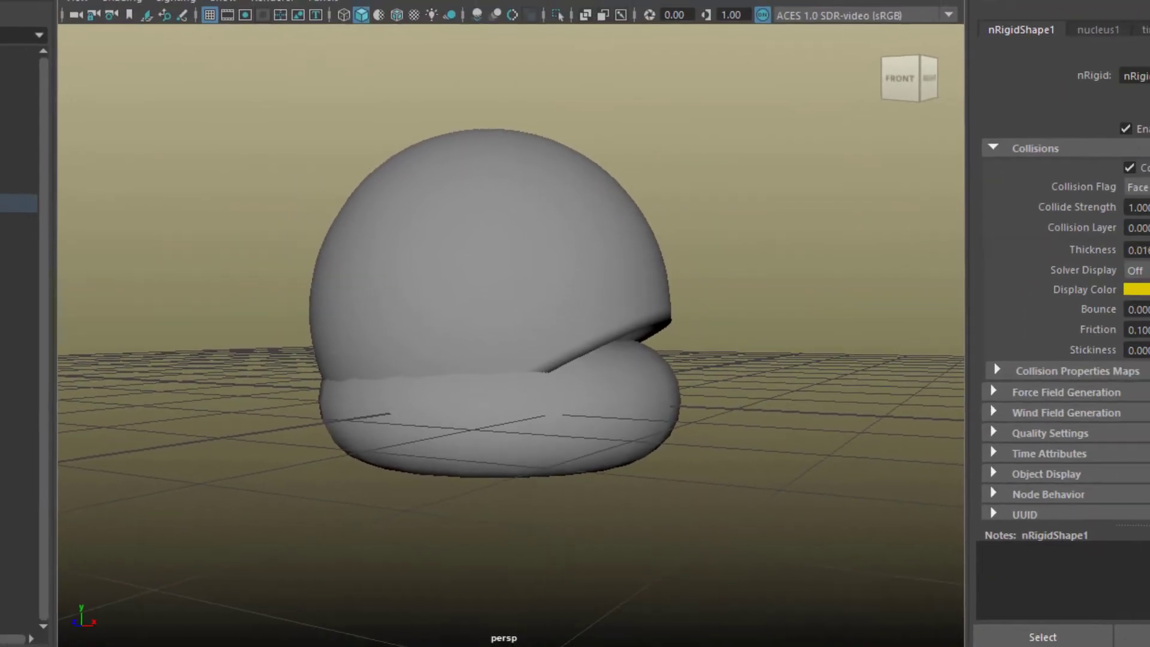
# - Select nucleus1 in the Outliner and enter 0.01 as its Space Scale
pyautogui.click(54, 197)
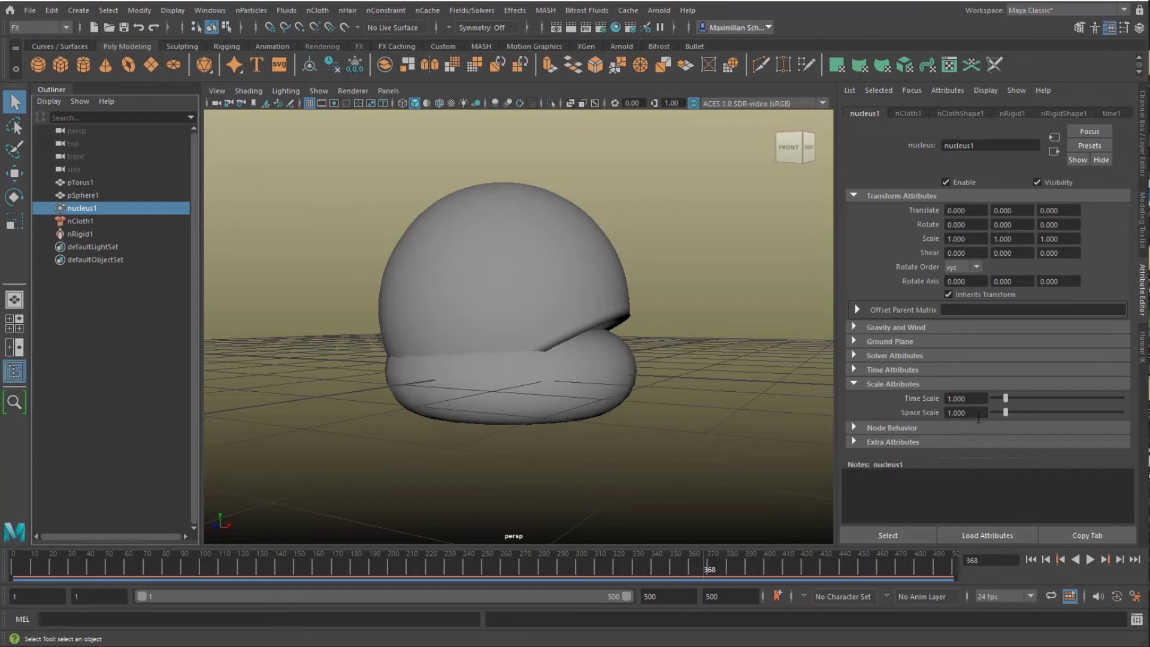
pyautogui.click(968, 413)
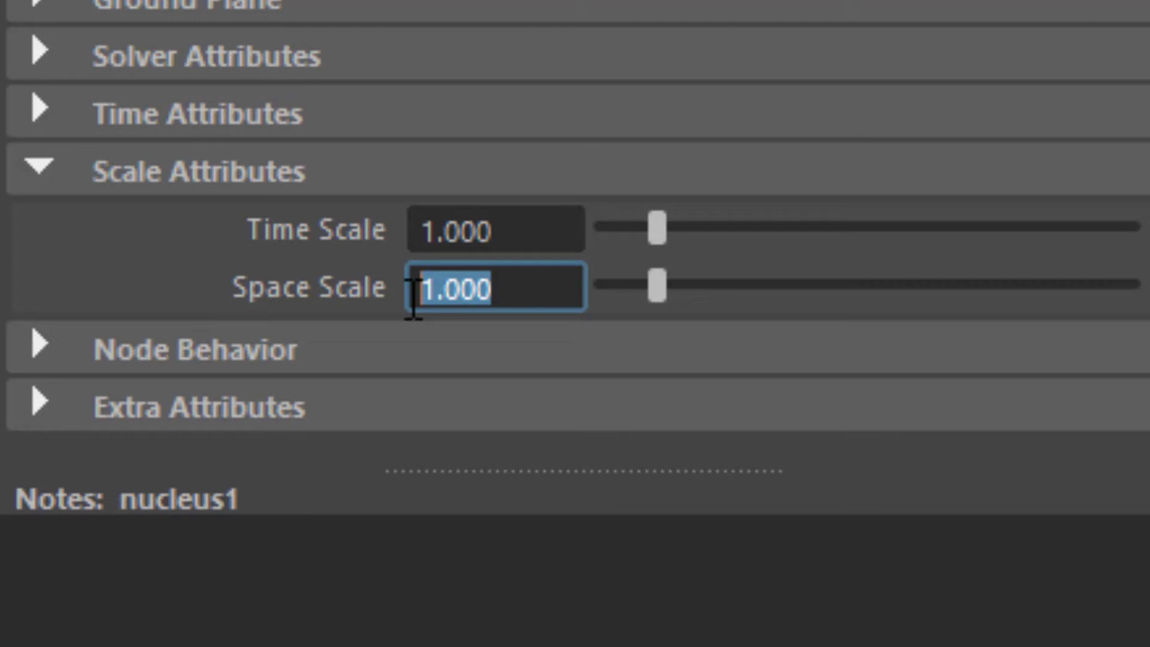
pyautogui.write('0')
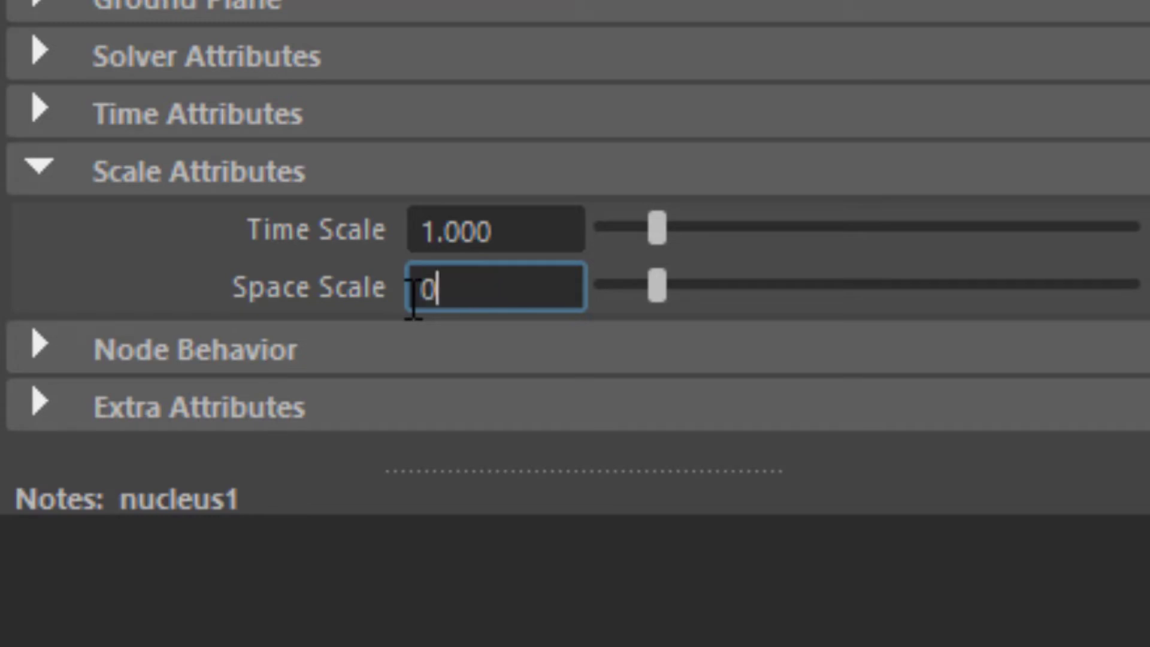
pyautogui.write('.01')
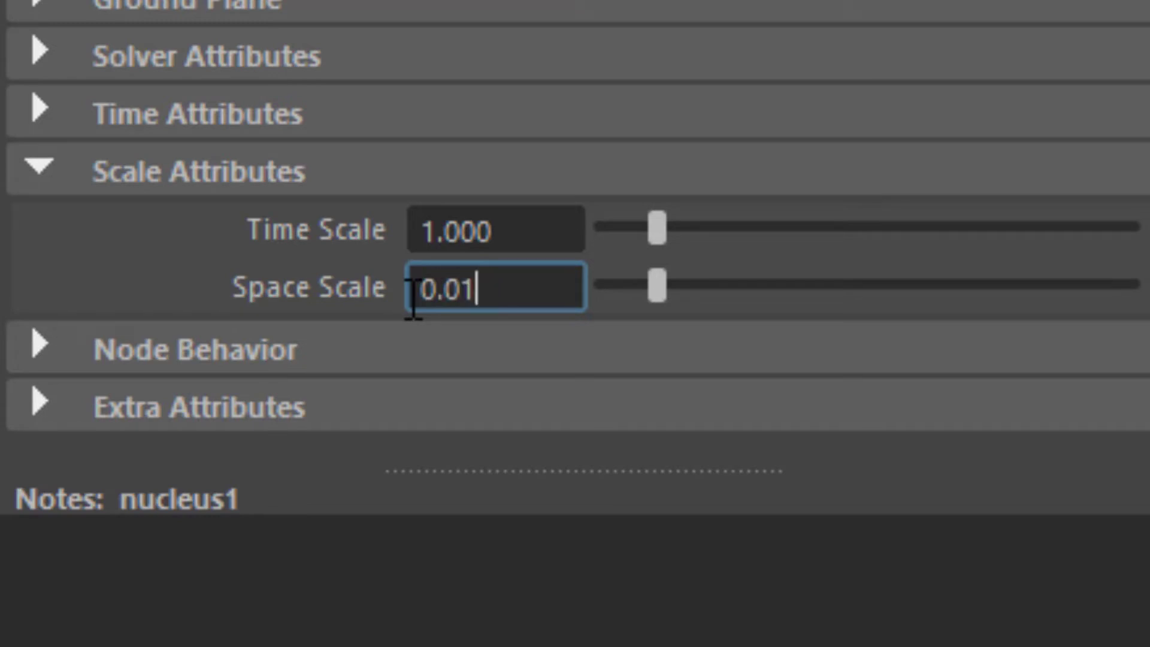
pyautogui.press('Return')
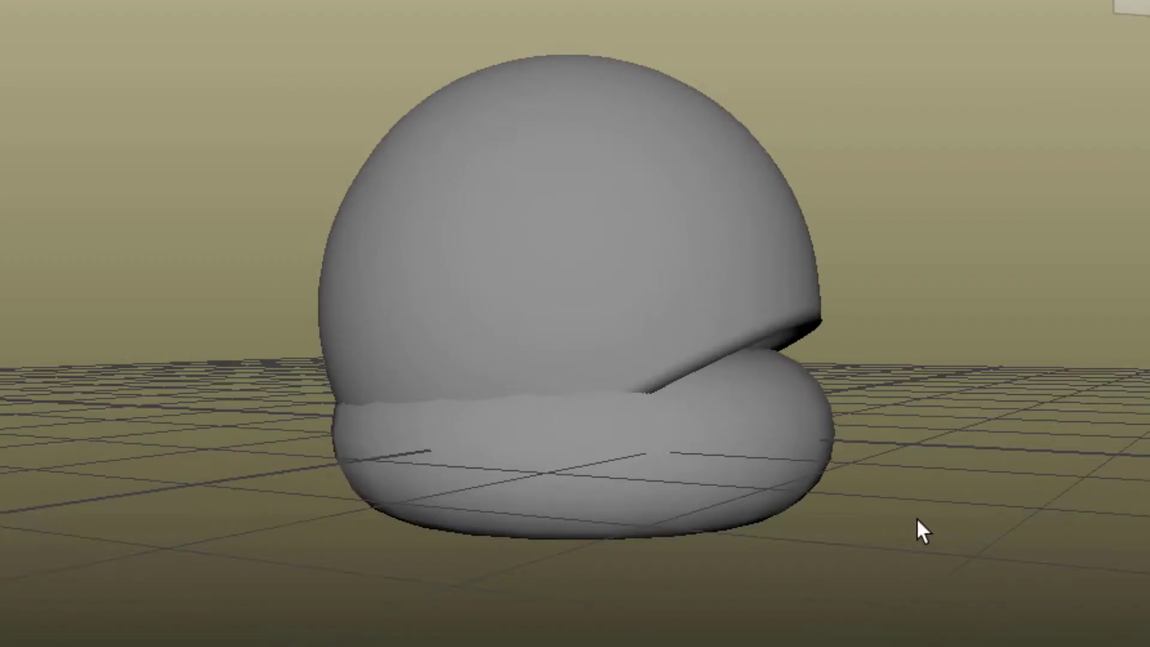
pyautogui.keyDown('alt'); pyautogui.moveTo(919, 531); pyautogui.dragTo(645, 529, button='right'); pyautogui.keyUp('alt')
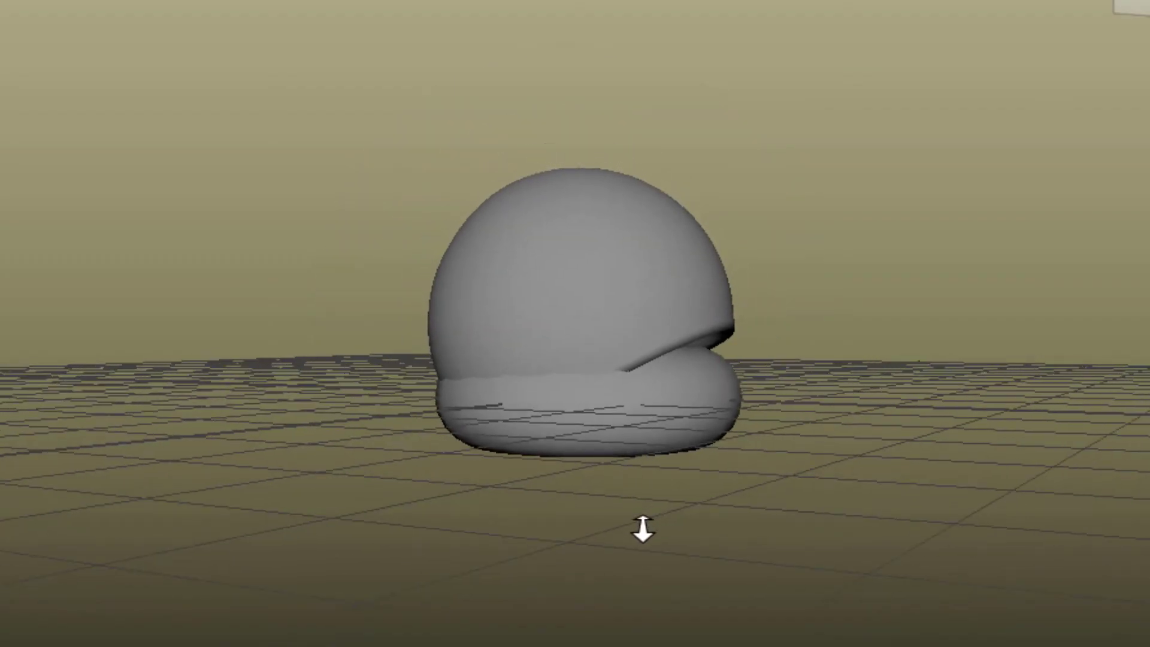
pyautogui.keyDown('alt'); pyautogui.moveTo(645, 529); pyautogui.dragTo(791, 552); pyautogui.keyUp('alt')
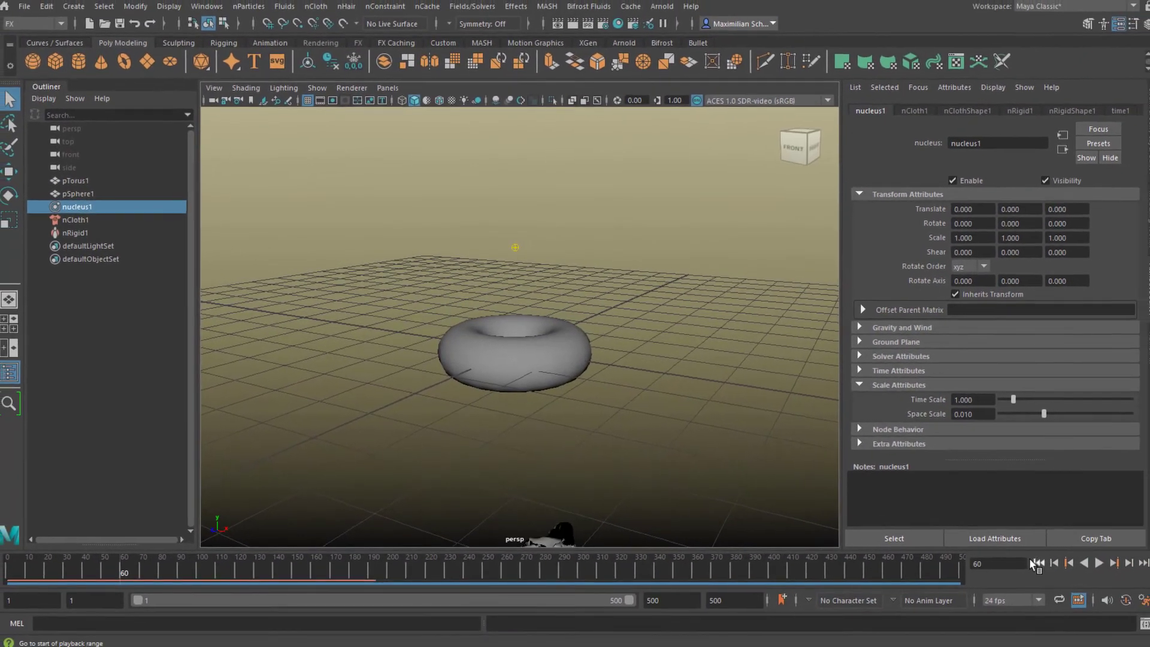
# - Rewind and replay the simulation three times, watching the cloth sphere crumple through the torus
pyautogui.click(1032, 561)
pyautogui.click(1090, 561)
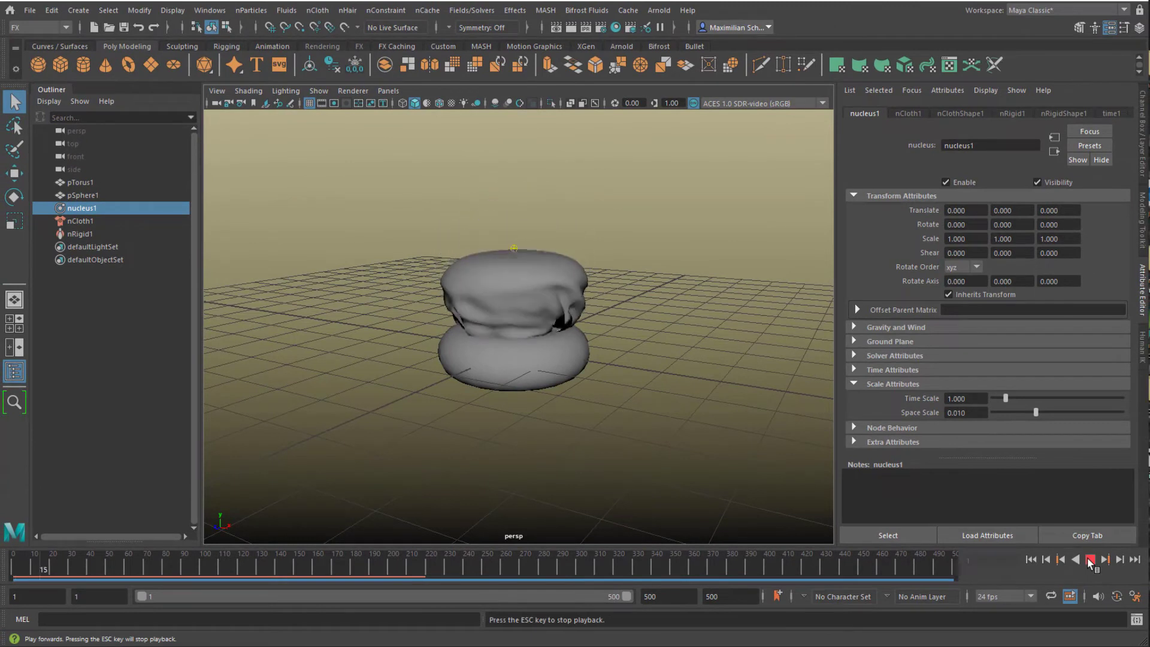
pyautogui.click(1090, 561)
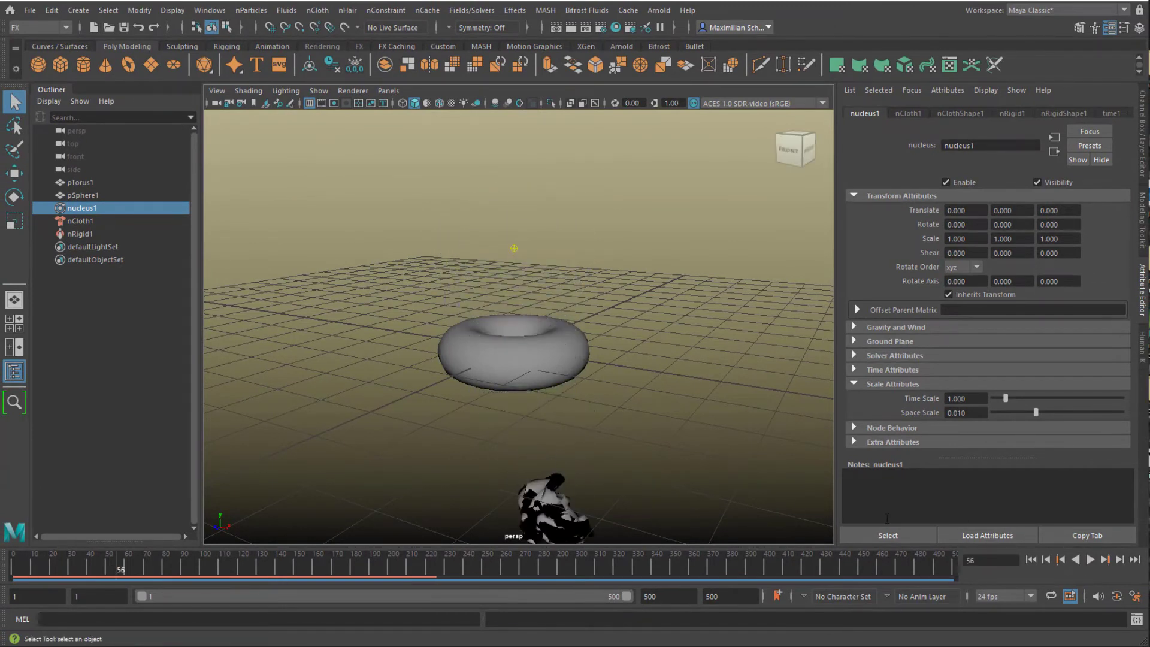
pyautogui.click(1033, 560)
pyautogui.click(1090, 560)
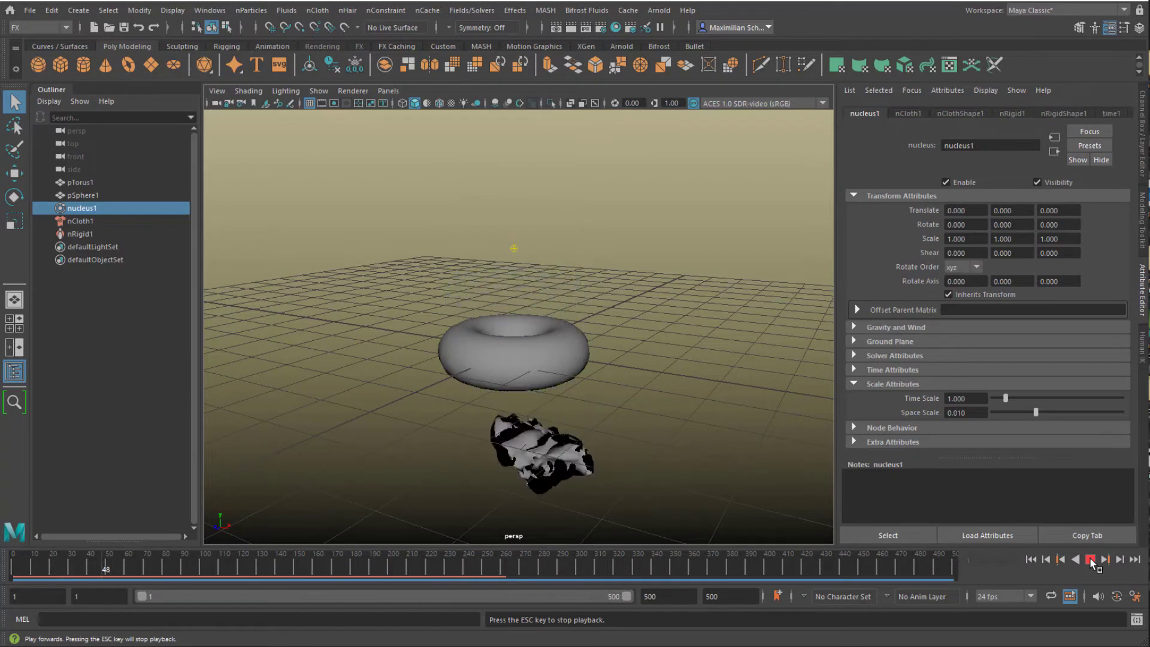
pyautogui.click(1032, 560)
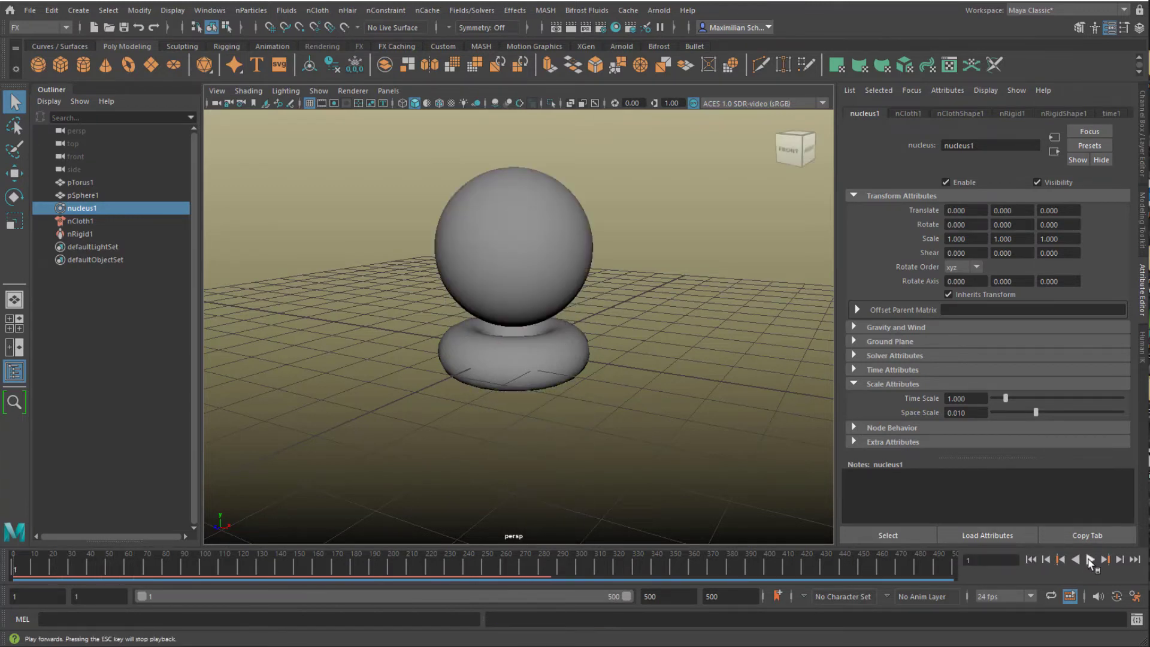
pyautogui.click(1090, 560)
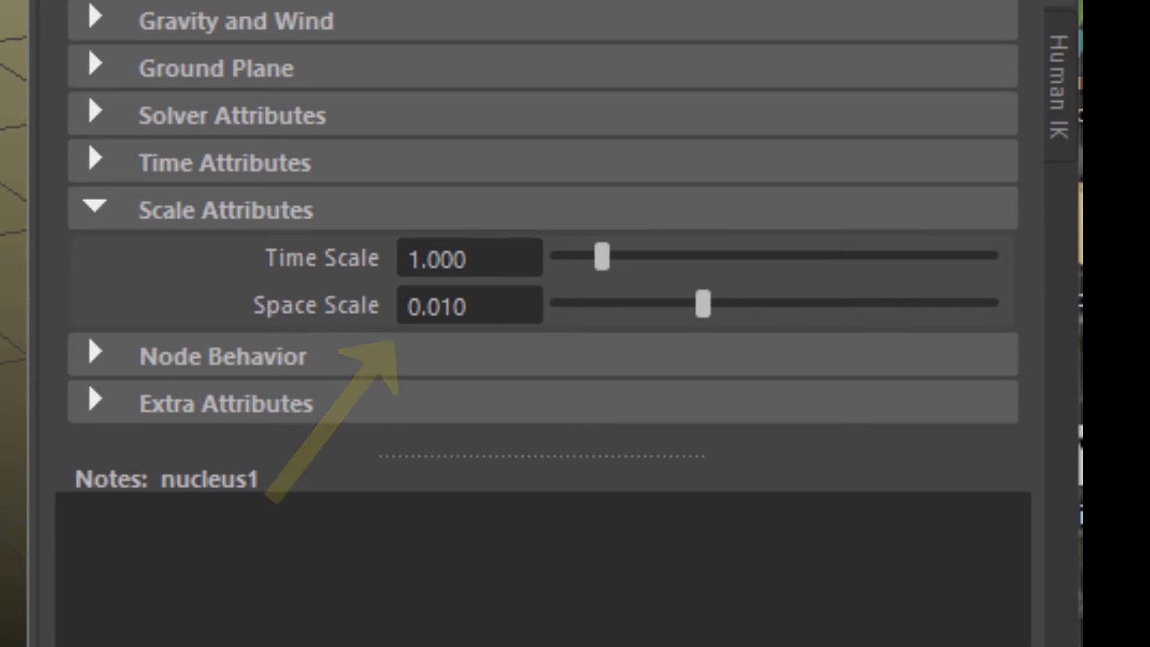
# - In Preferences > Settings, set the Linear working unit back to centimeter and save
pyautogui.moveTo(264, 167)
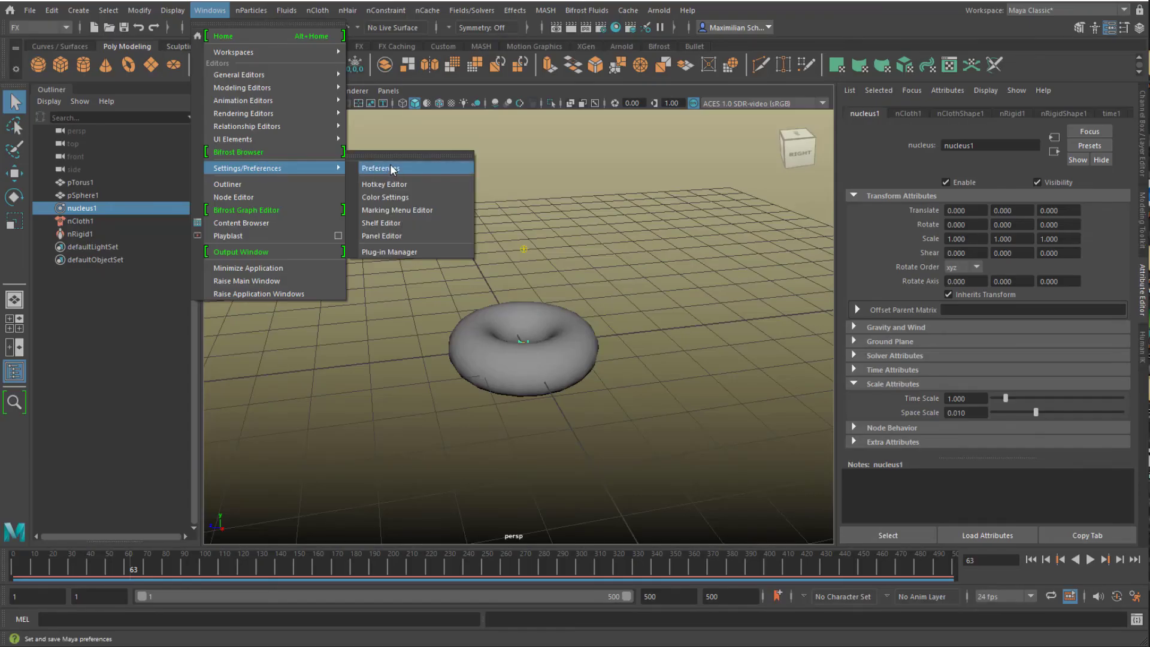
pyautogui.click(390, 168)
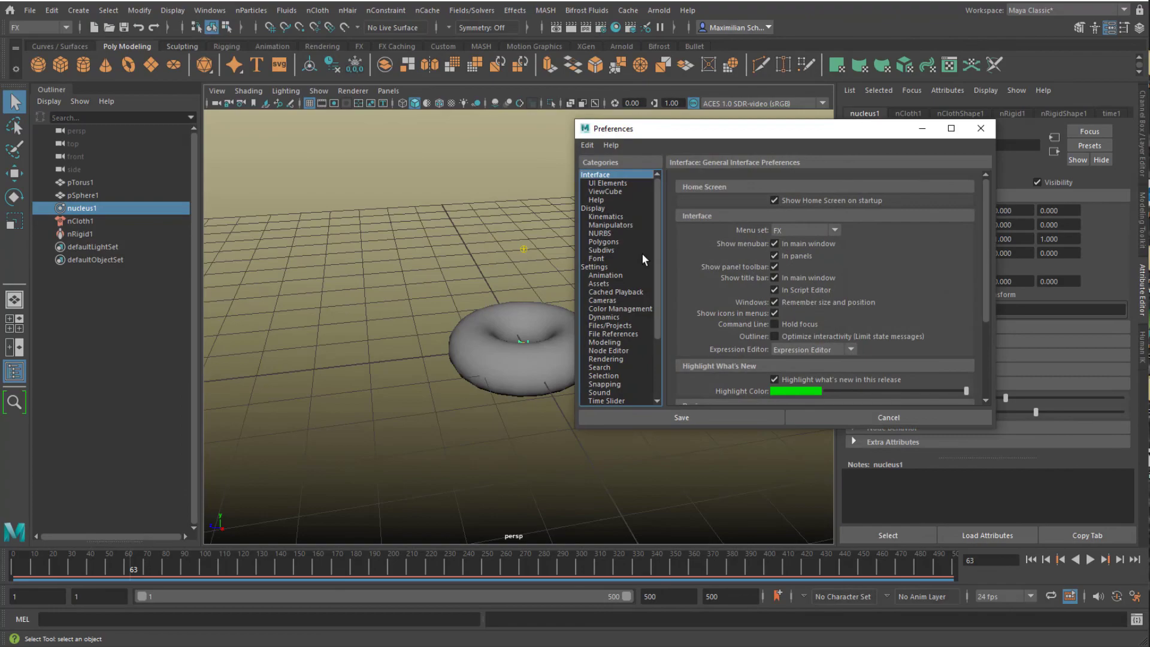
pyautogui.click(594, 267)
pyautogui.click(827, 231)
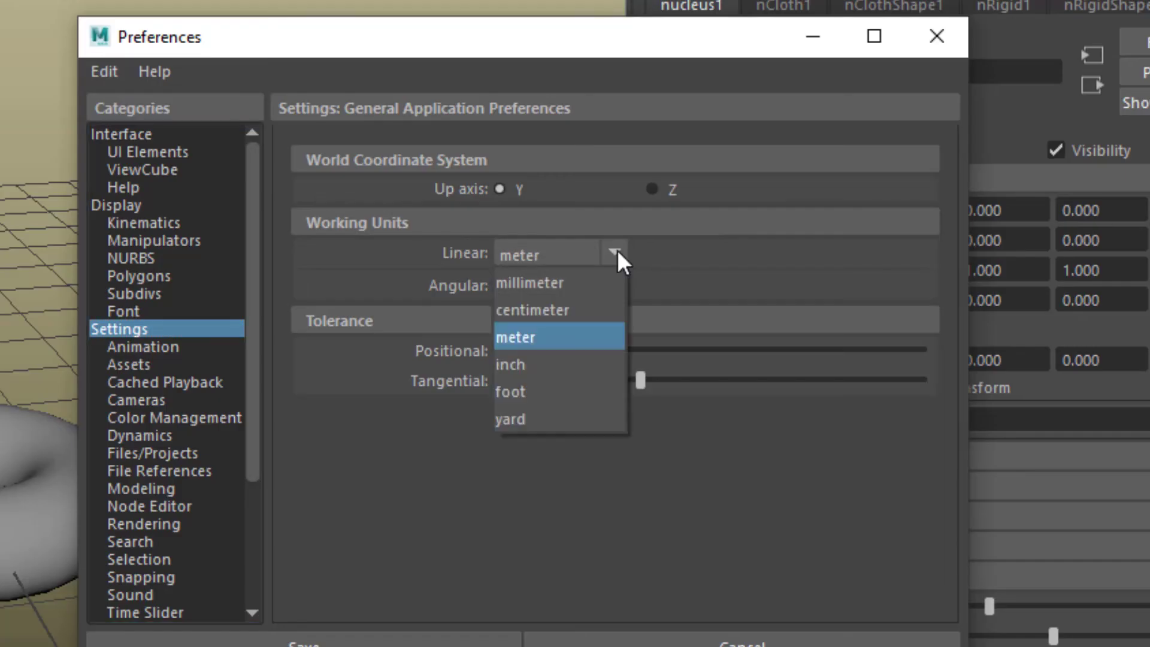
pyautogui.click(810, 260)
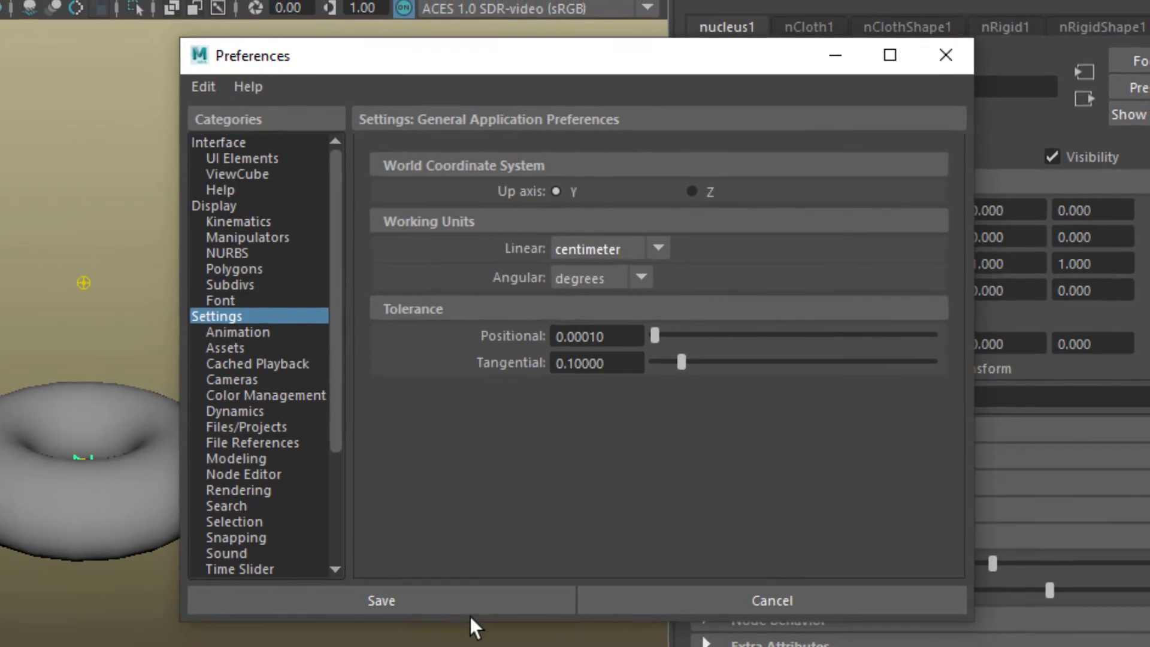
pyautogui.click(444, 602)
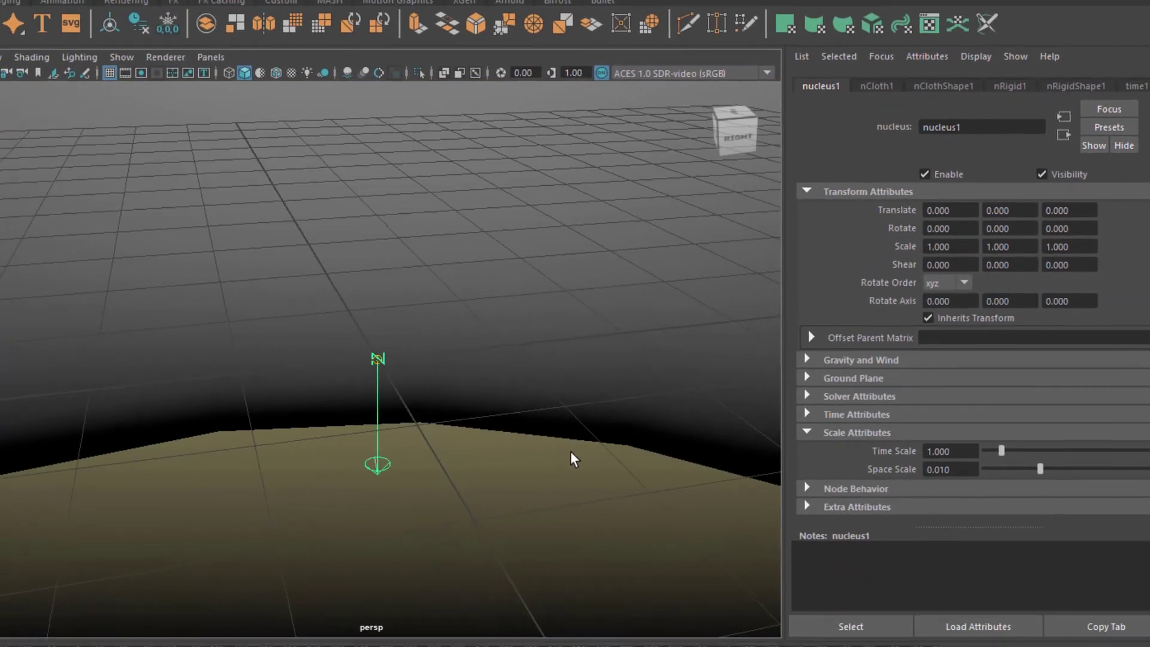